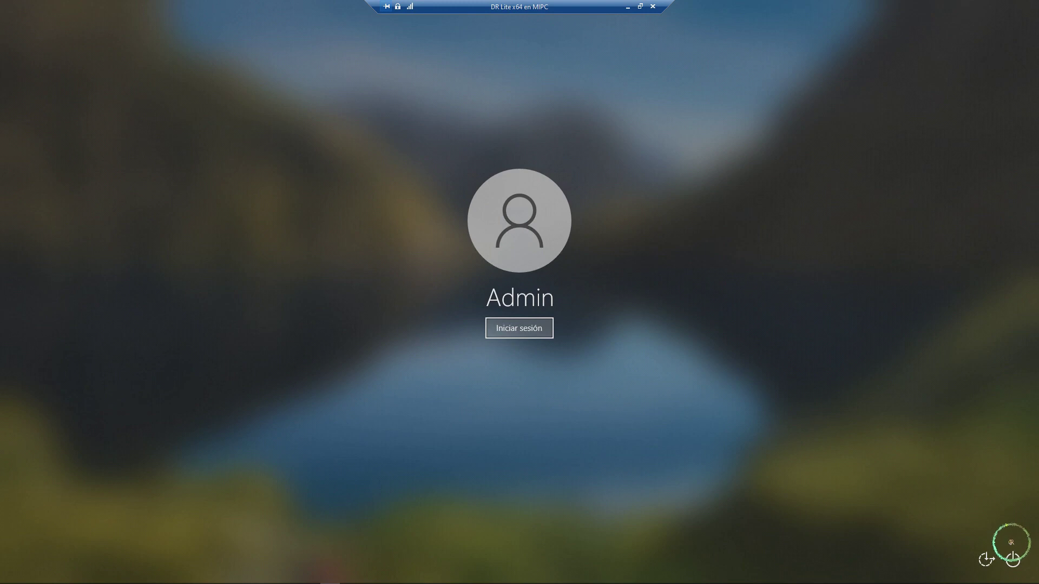
# Sign in to the Admin account and allow other devices on network Red 2 to detect this PC.
pyautogui.press('Return')
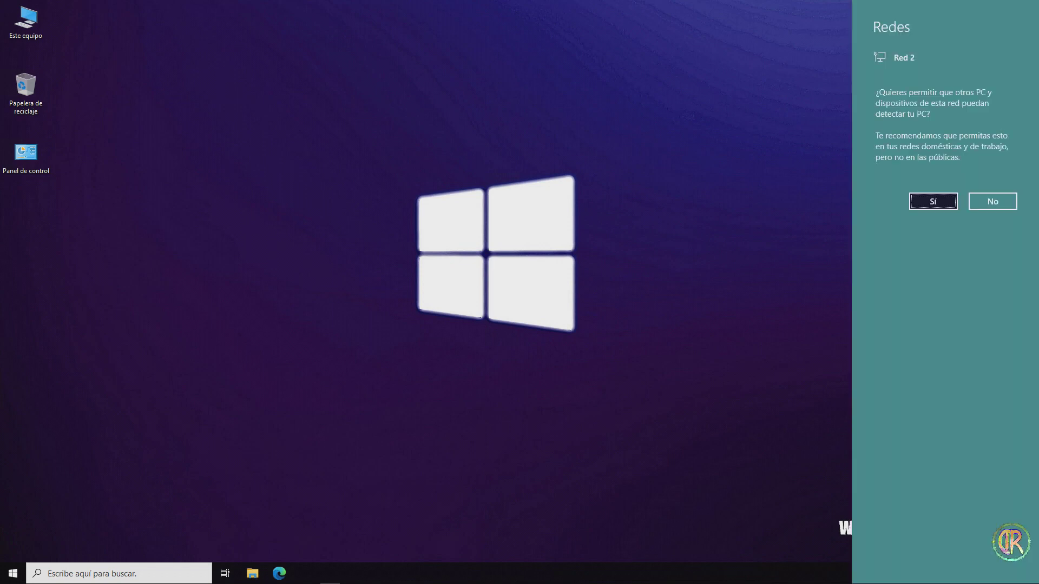
pyautogui.press('Return')
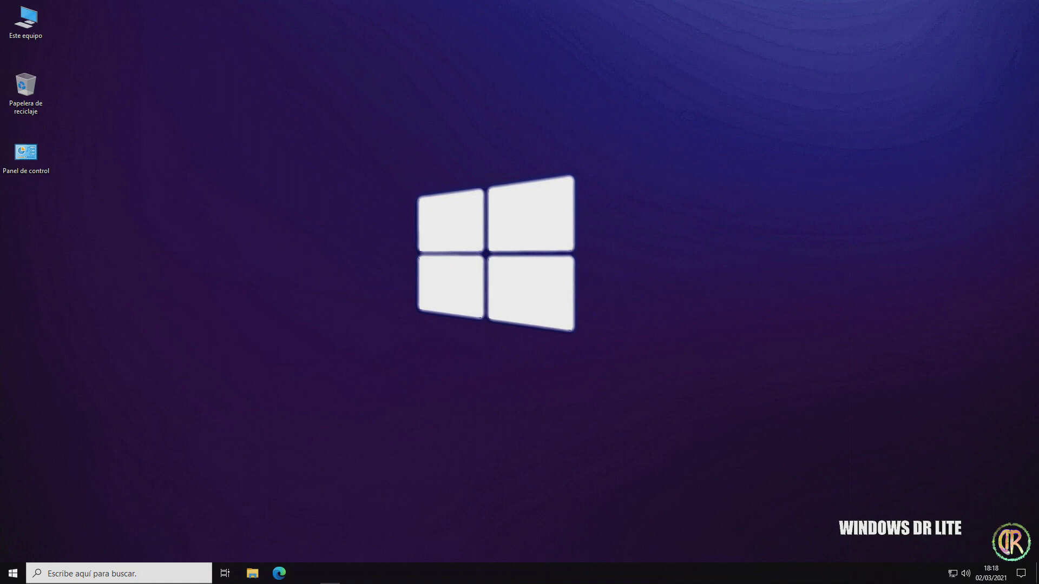
# Paste Desactivar WinUpdate DR 2.bat and Update Services.reg onto the desktop, and merge Update Services.reg into the registry.
pyautogui.hotkey('ctrl', 'v')
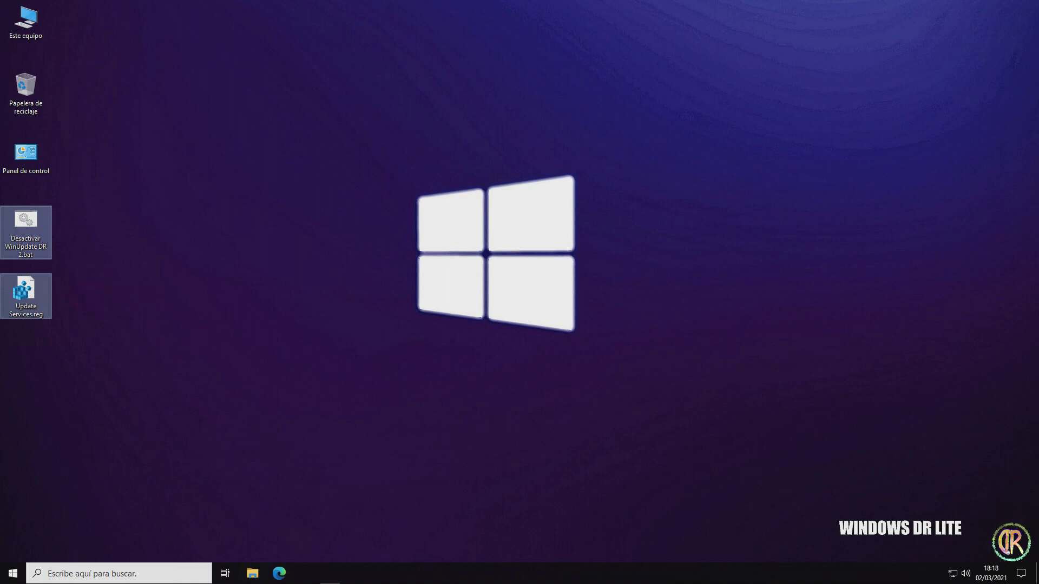
pyautogui.press('Escape')
pyautogui.click(26, 295)
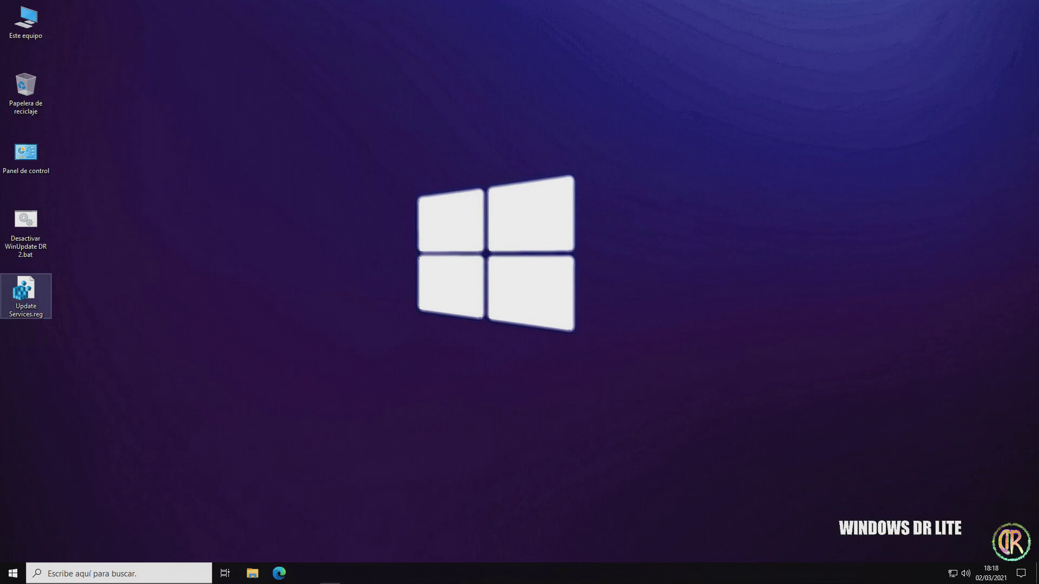
pyautogui.press('Return')
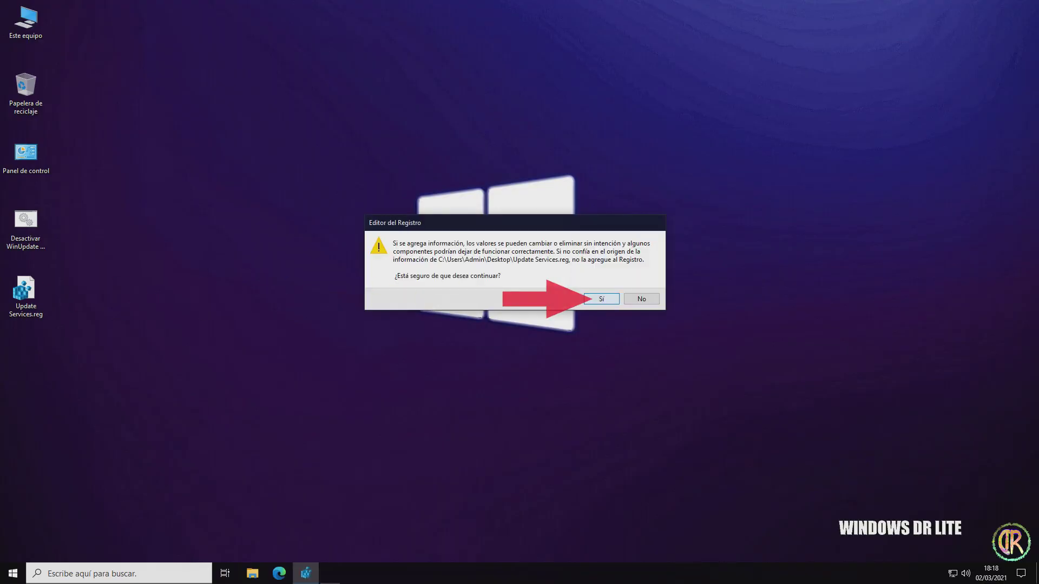
pyautogui.press('Return')
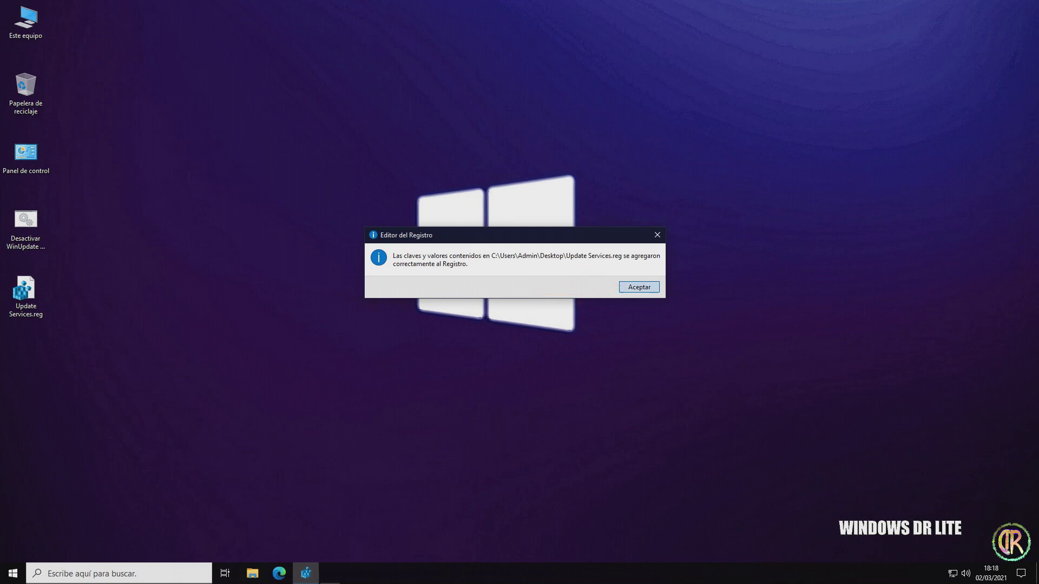
pyautogui.press('Return')
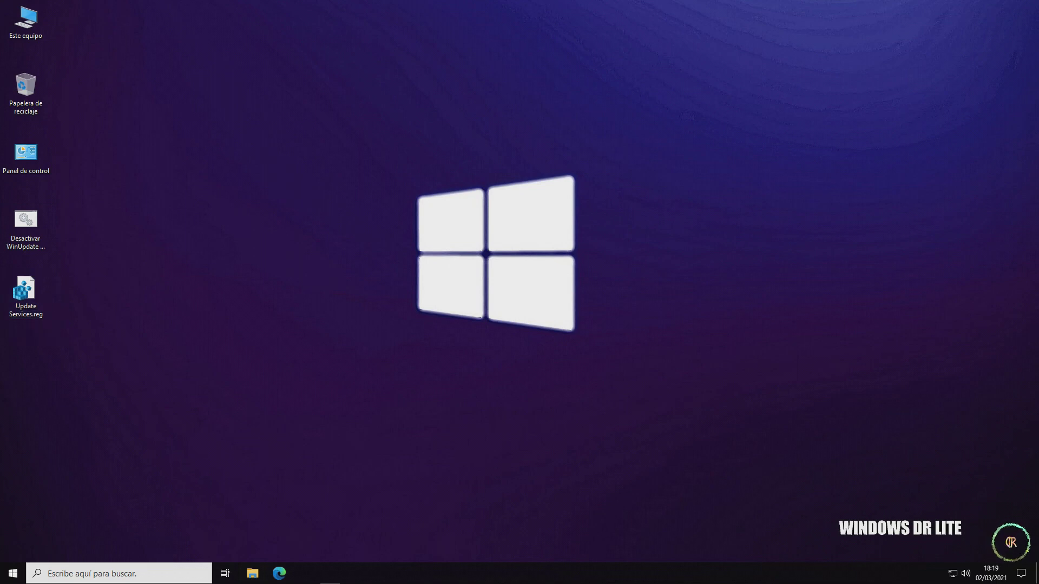
# Check the Windows Update status in the Windows settings, and close the settings window.
pyautogui.click(13, 573)
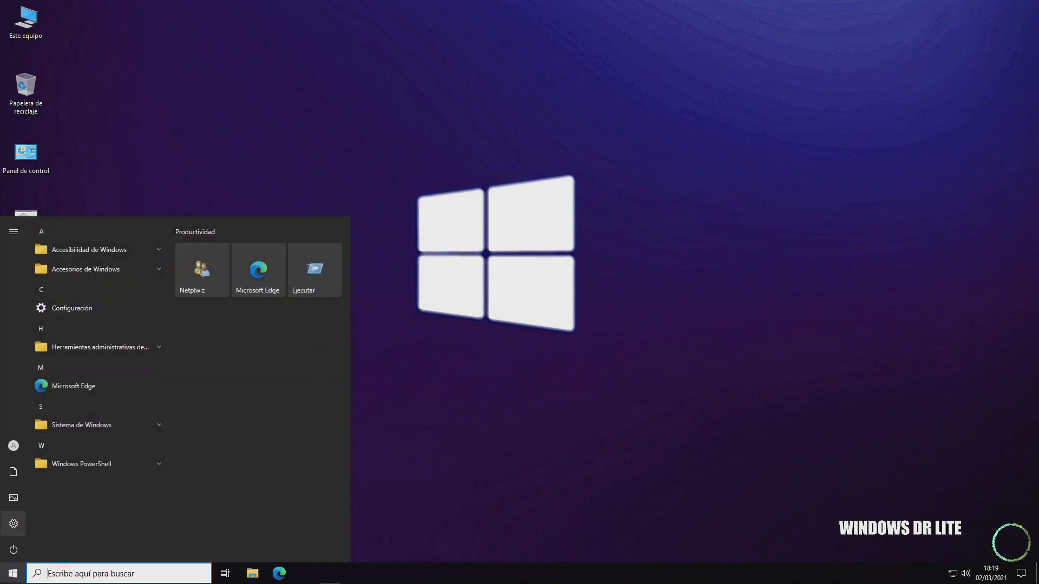
pyautogui.click(13, 523)
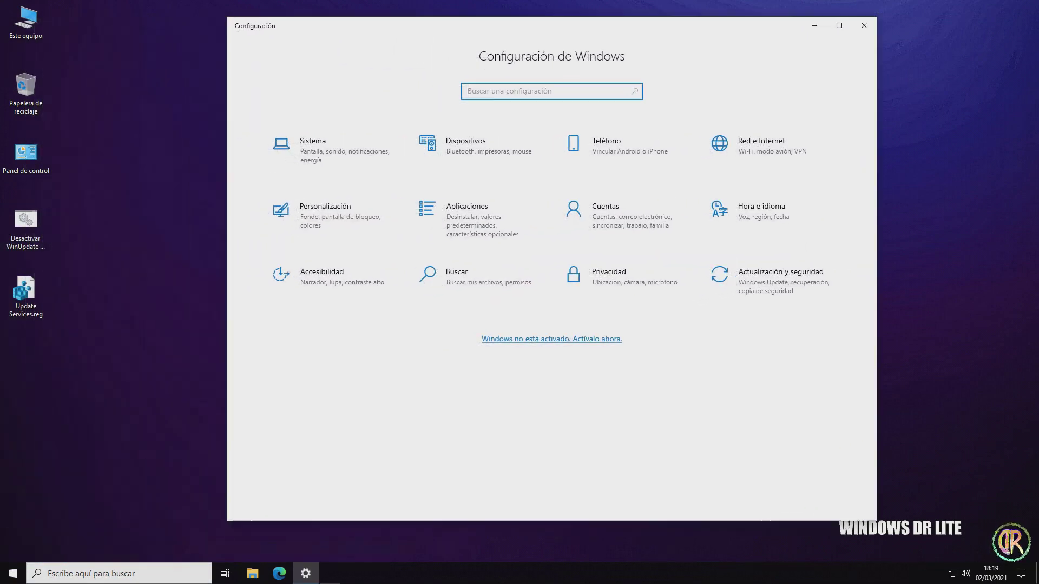
pyautogui.click(753, 276)
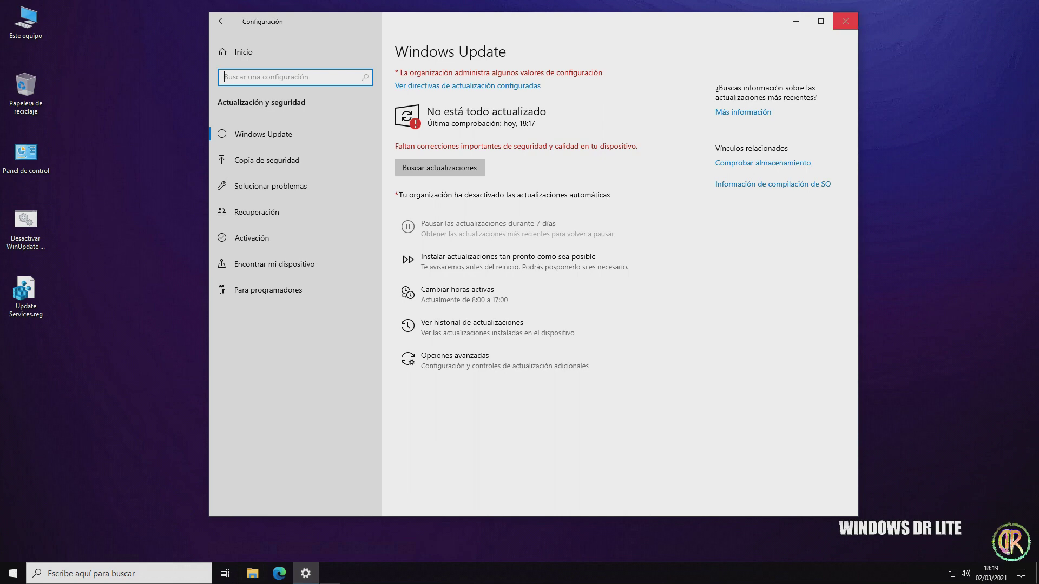
pyautogui.click(846, 21)
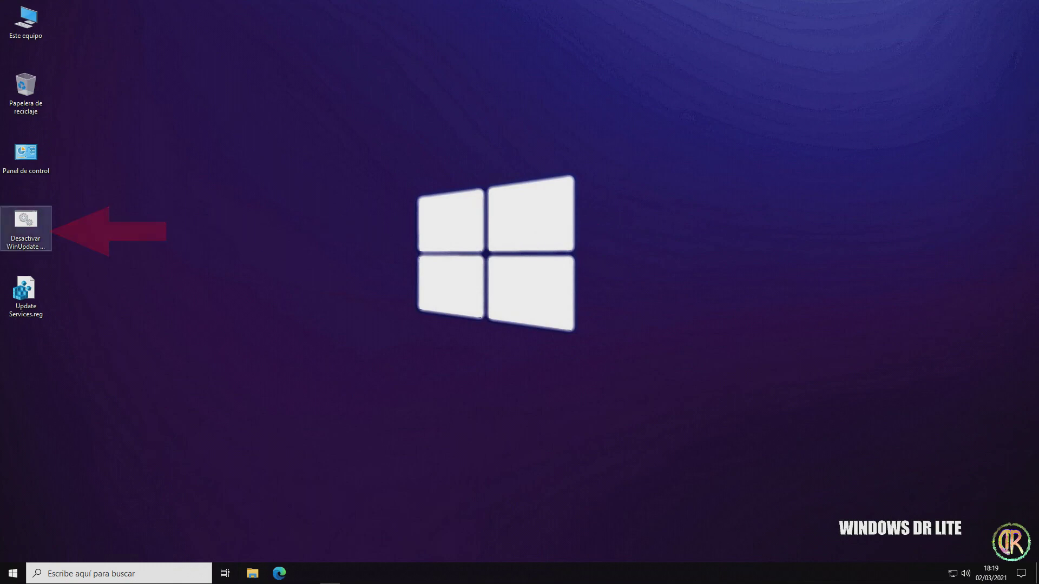
# Run Desactivar WinUpdate DR 2.bat from the desktop and restart the computer.
pyautogui.doubleClick(26, 225)
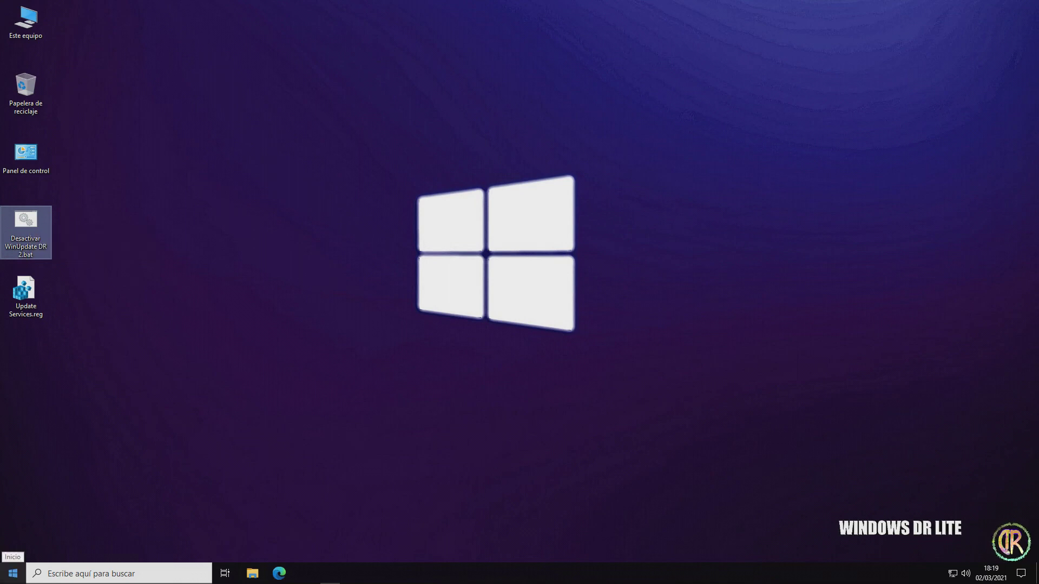
pyautogui.click(13, 573)
pyautogui.click(13, 550)
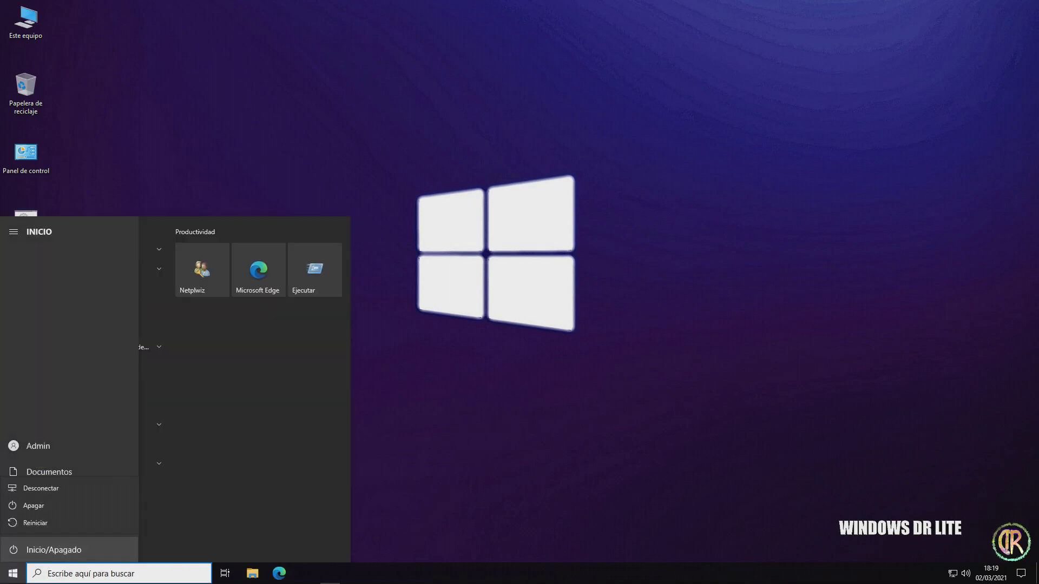
pyautogui.click(34, 523)
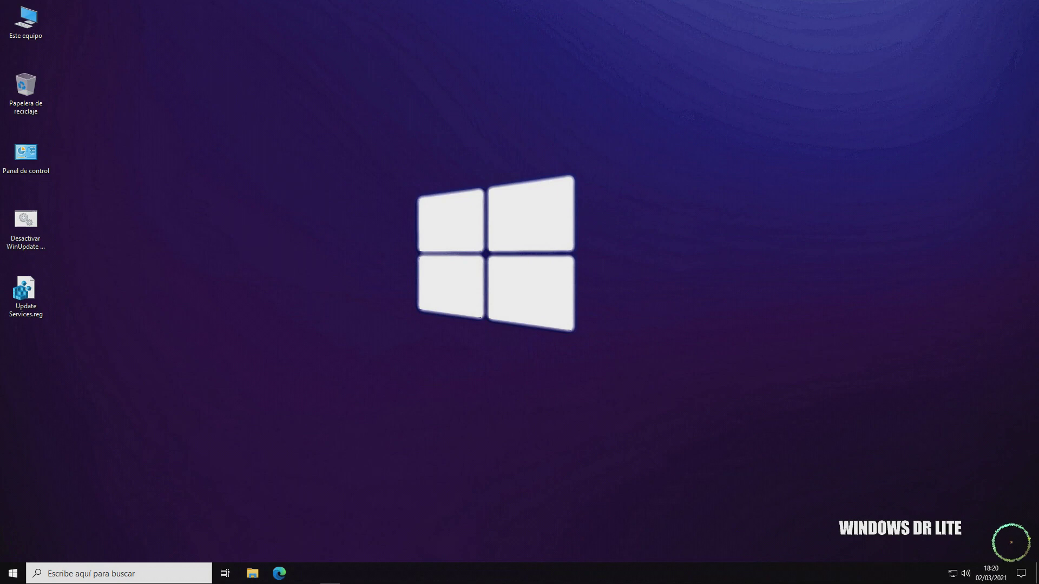
# Check the Windows Update page in the settings after the restart, and close the window.
pyautogui.press('super')
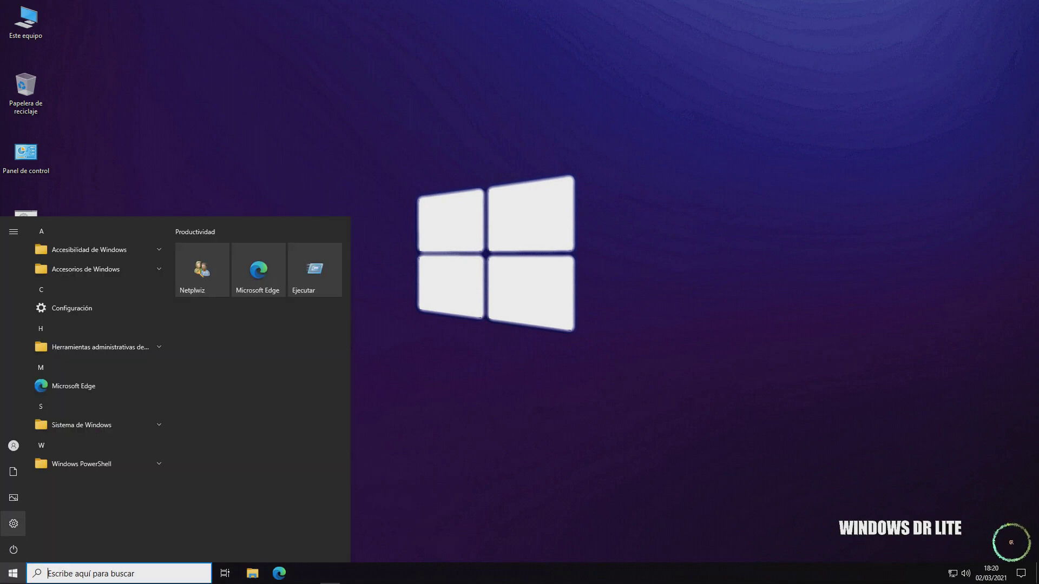
pyautogui.click(14, 524)
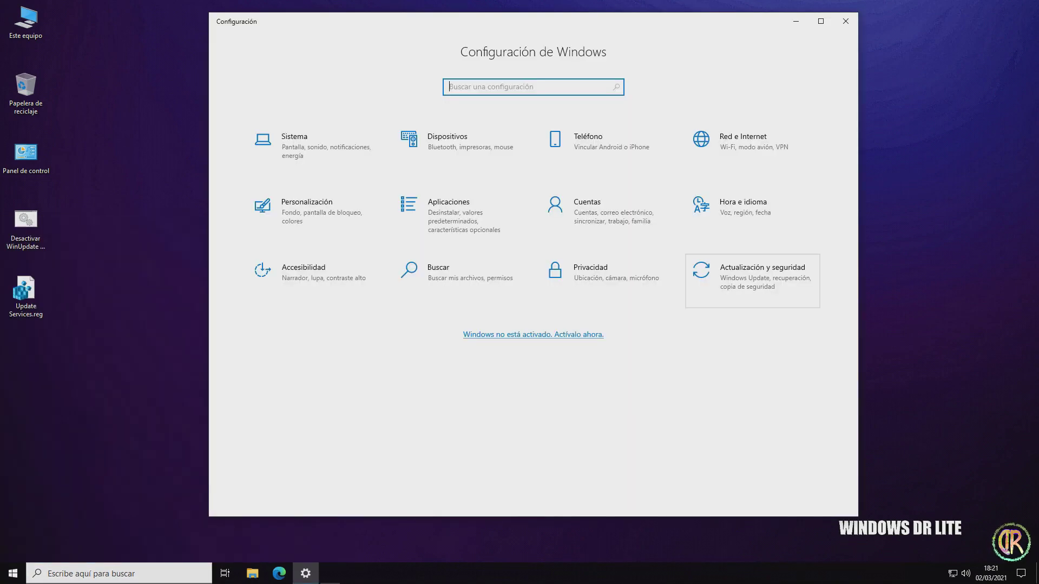
pyautogui.click(753, 281)
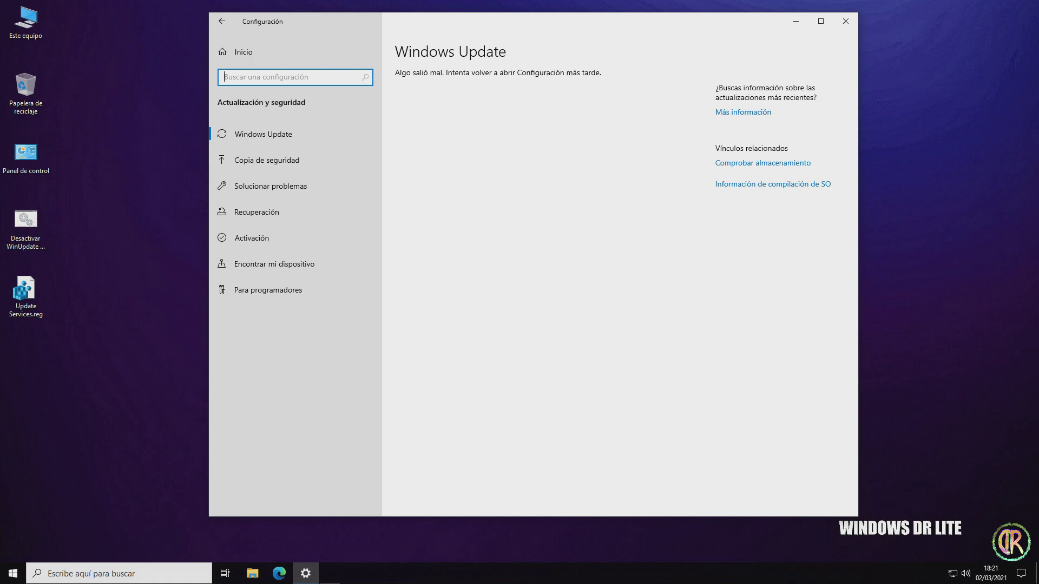
pyautogui.click(846, 21)
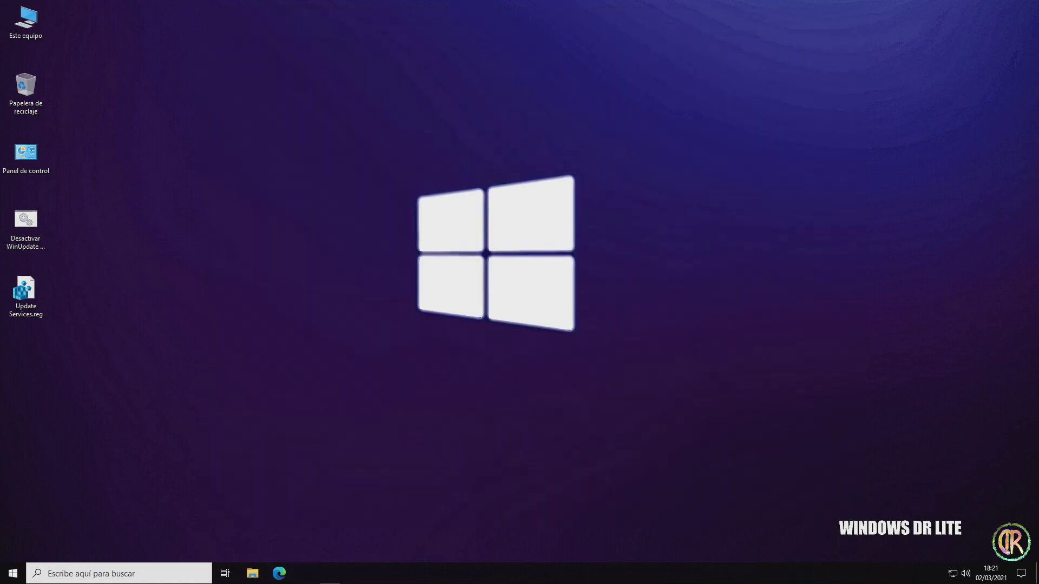
# Move Desactivar WinUpdate DR 2.bat from the desktop into C:\ProgramData\Microsoft\Windows\Start Menu\Programs\StartUp, and close the folder window.
pyautogui.click(252, 573)
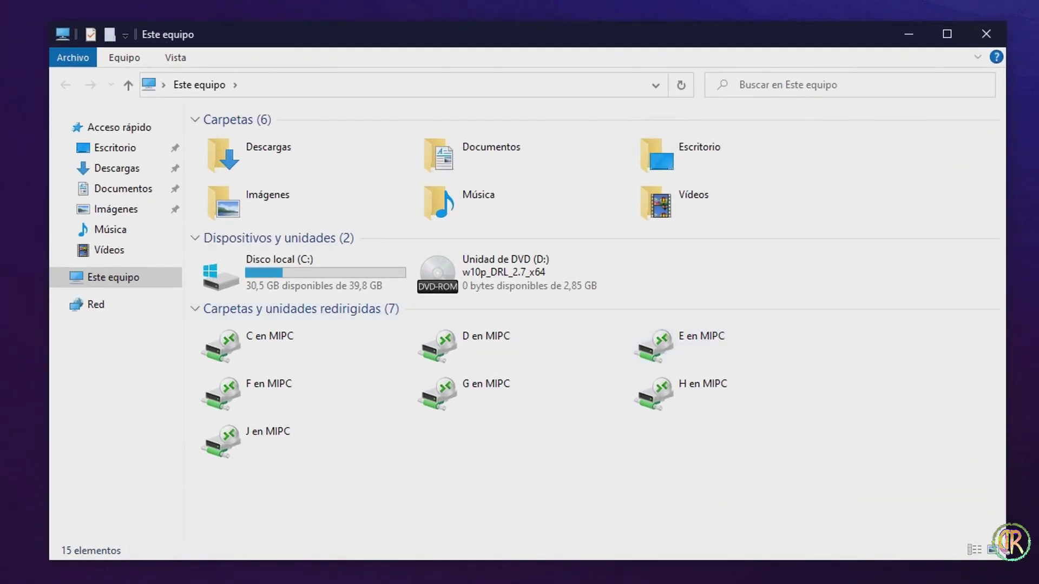
pyautogui.click(403, 85)
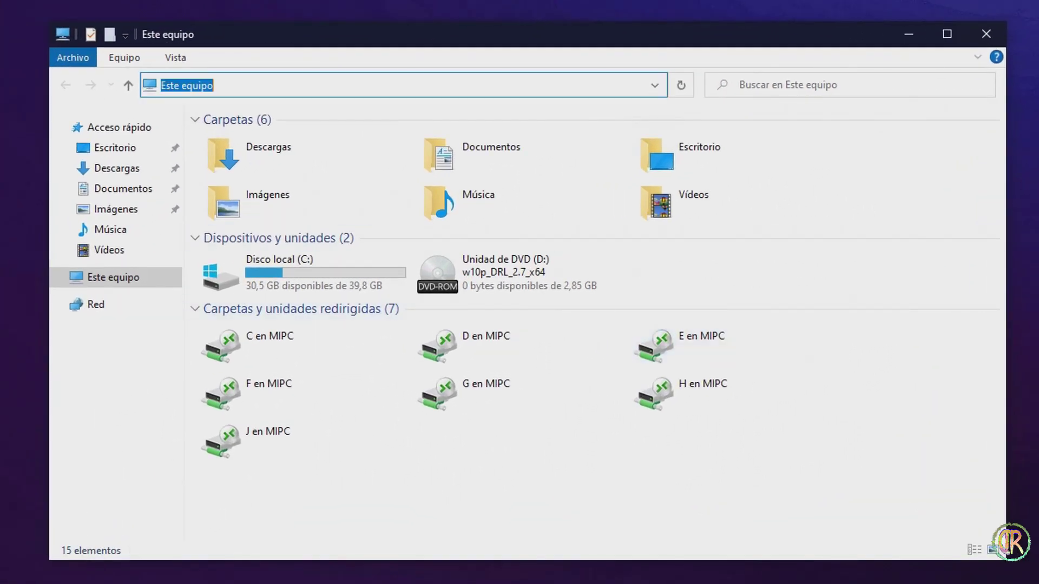
pyautogui.write('C:\\ProgramData\\Microsoft\\Windows\\Start Menu\\Programs\\StartUp')
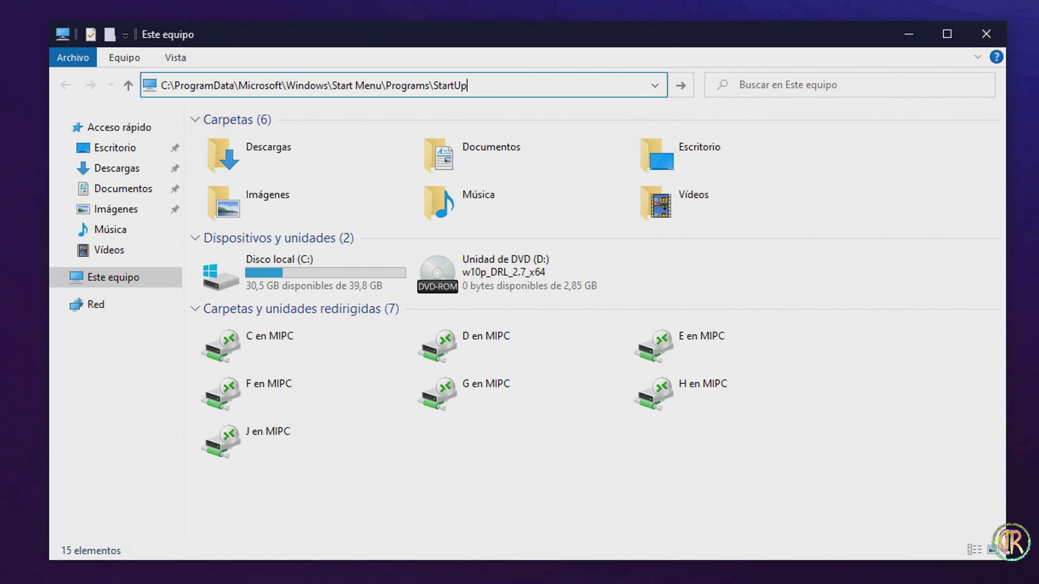
pyautogui.press('Return')
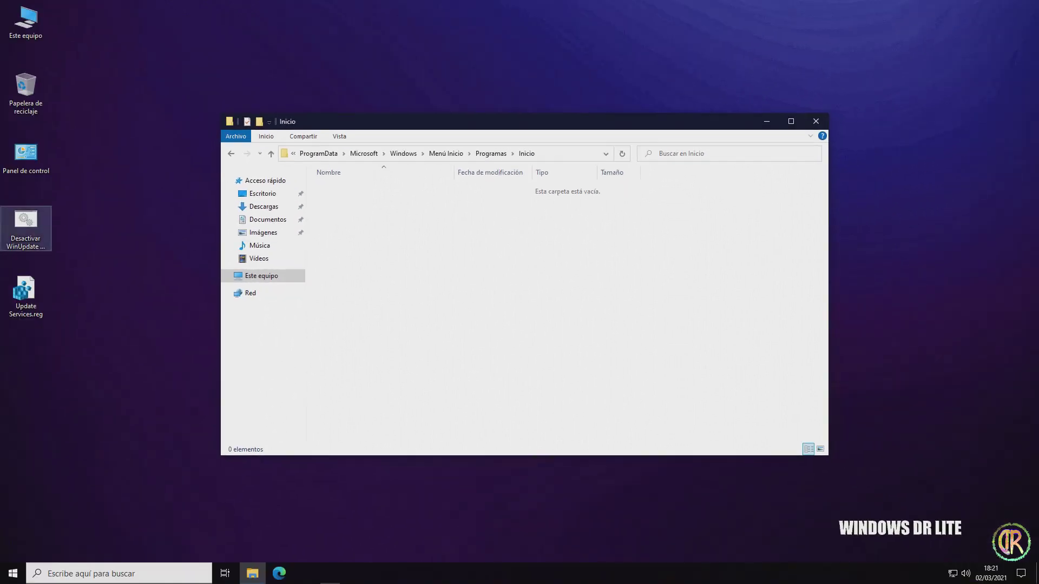
pyautogui.moveTo(25, 222); pyautogui.dragTo(488, 284)
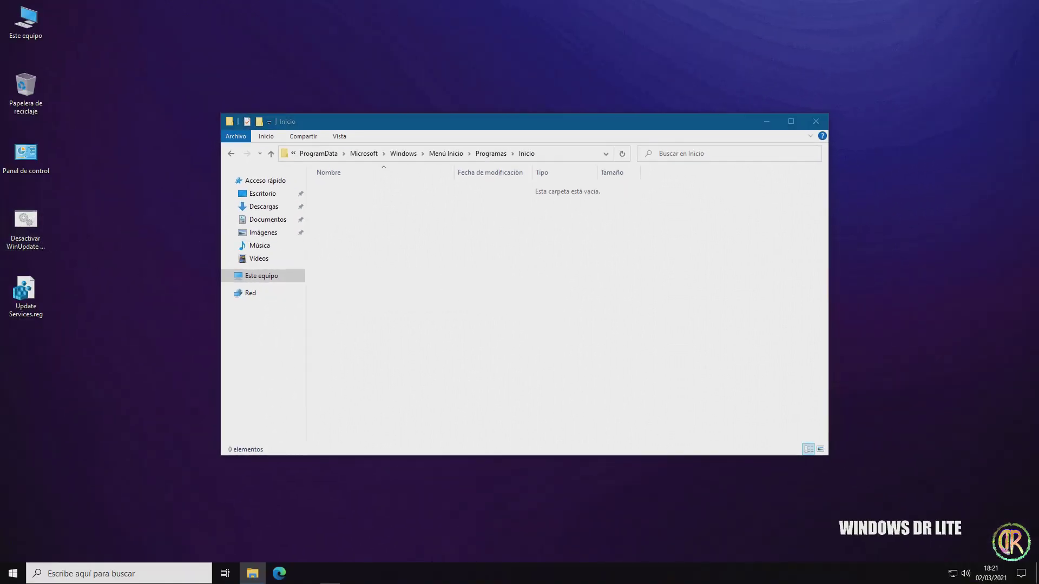
pyautogui.press('Return')
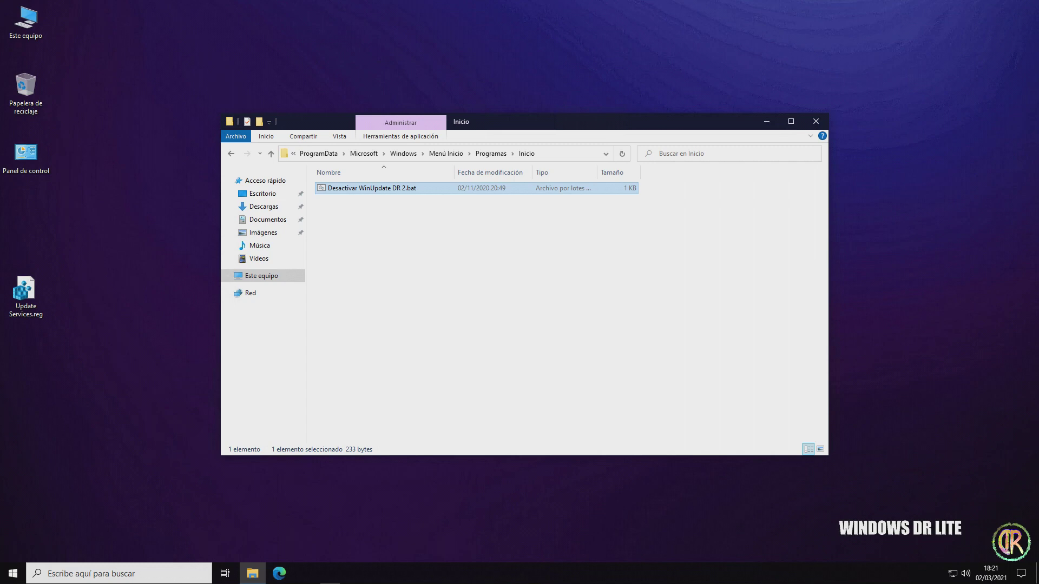
pyautogui.click(816, 121)
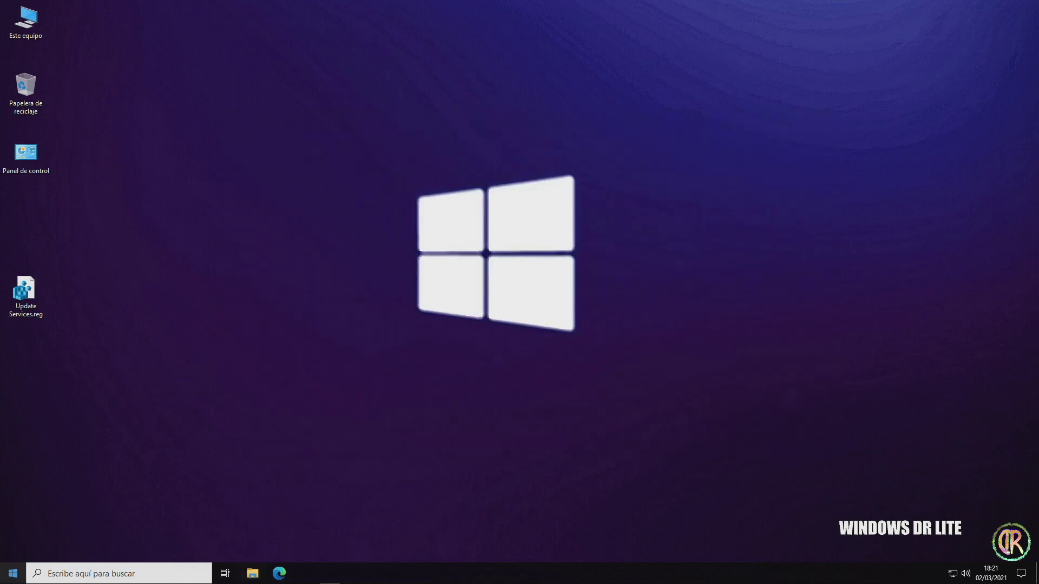
# Restart the computer with the batch file in the startup folder.
pyautogui.click(13, 573)
pyautogui.click(14, 550)
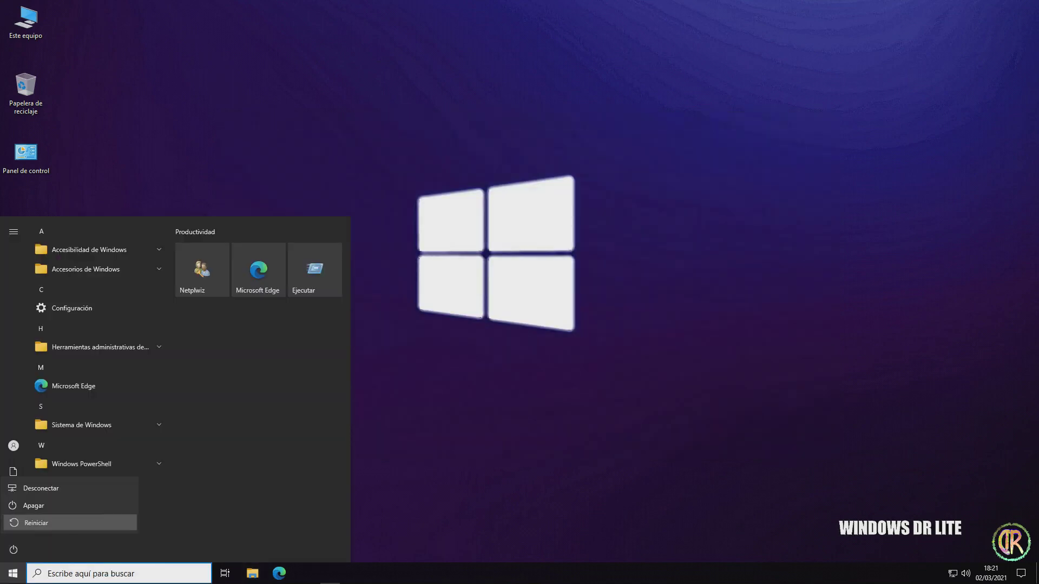
pyautogui.click(35, 523)
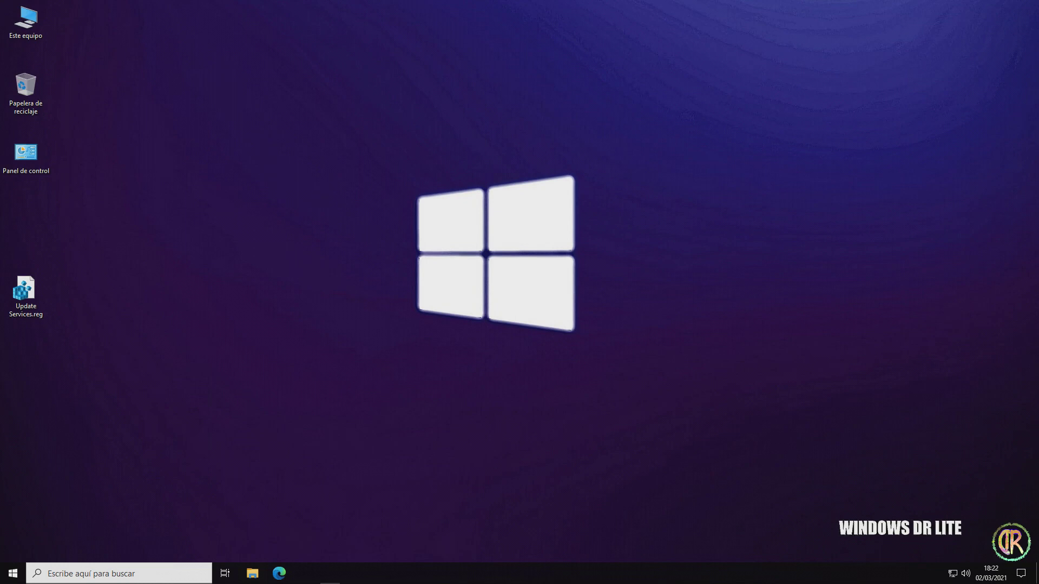
# Check whether Windows Update is still disabled in the Update and Security settings, and close the window.
pyautogui.click(13, 573)
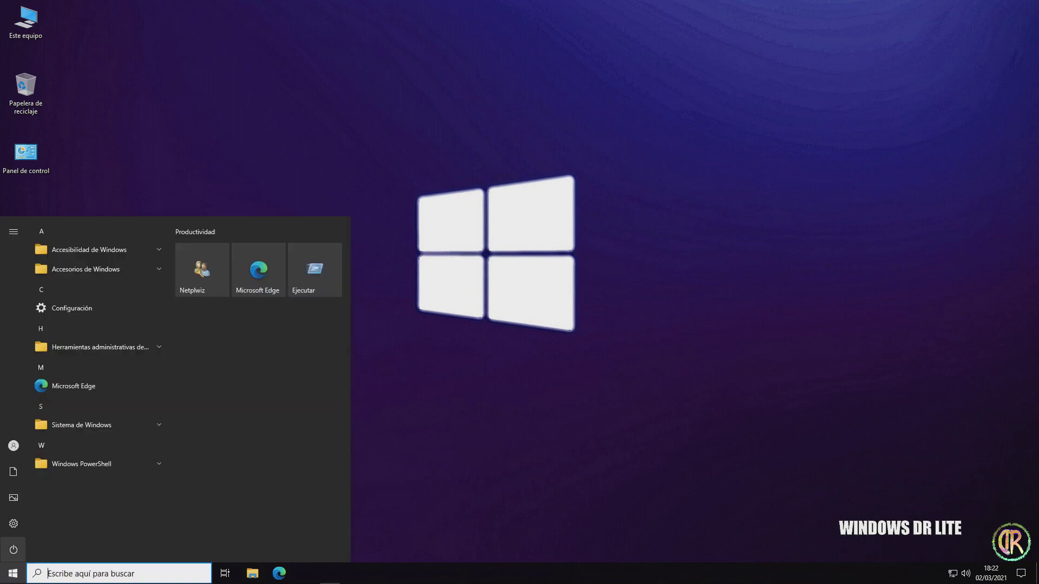
pyautogui.click(13, 523)
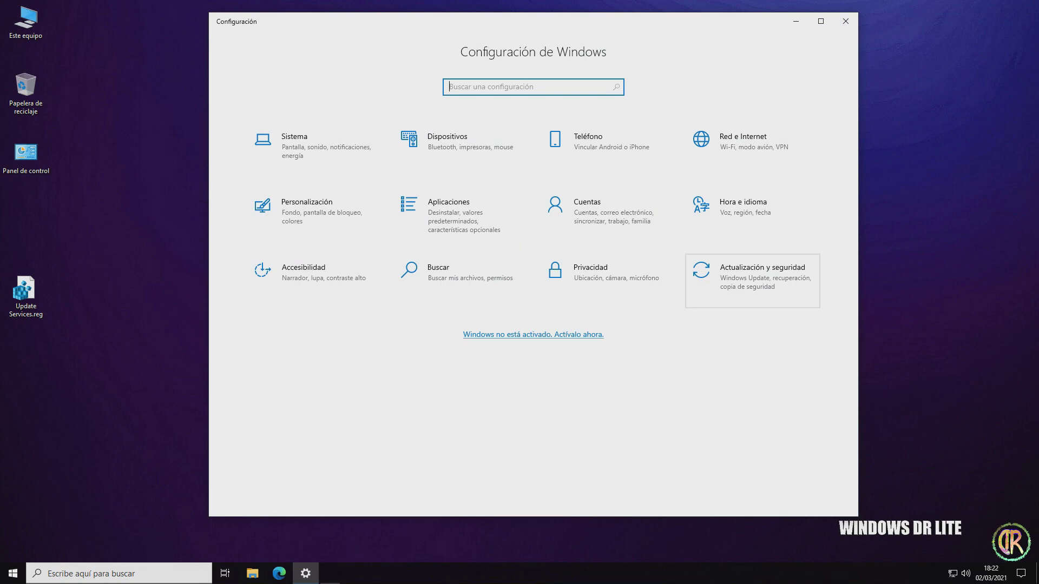
pyautogui.click(752, 276)
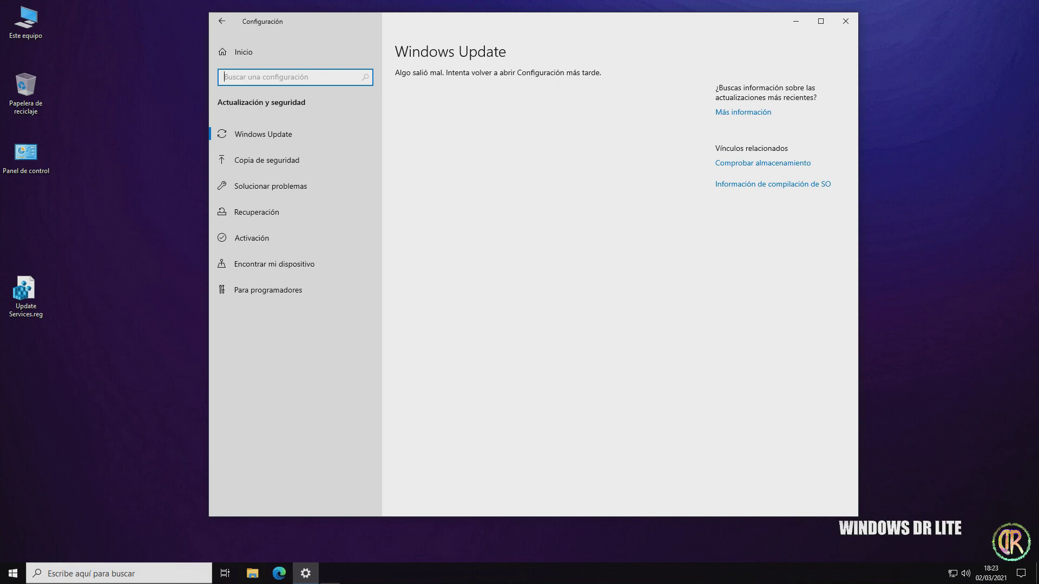
pyautogui.click(845, 21)
# Search for "programa" to open Task Scheduler, show its task library, and widen the window on both sides.
pyautogui.click(119, 573)
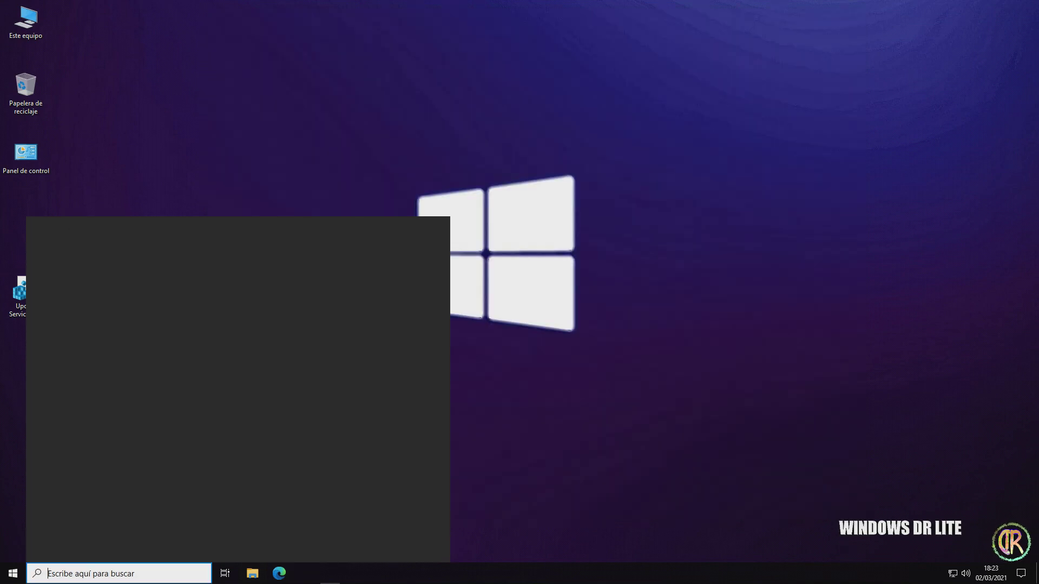
pyautogui.write('programa')
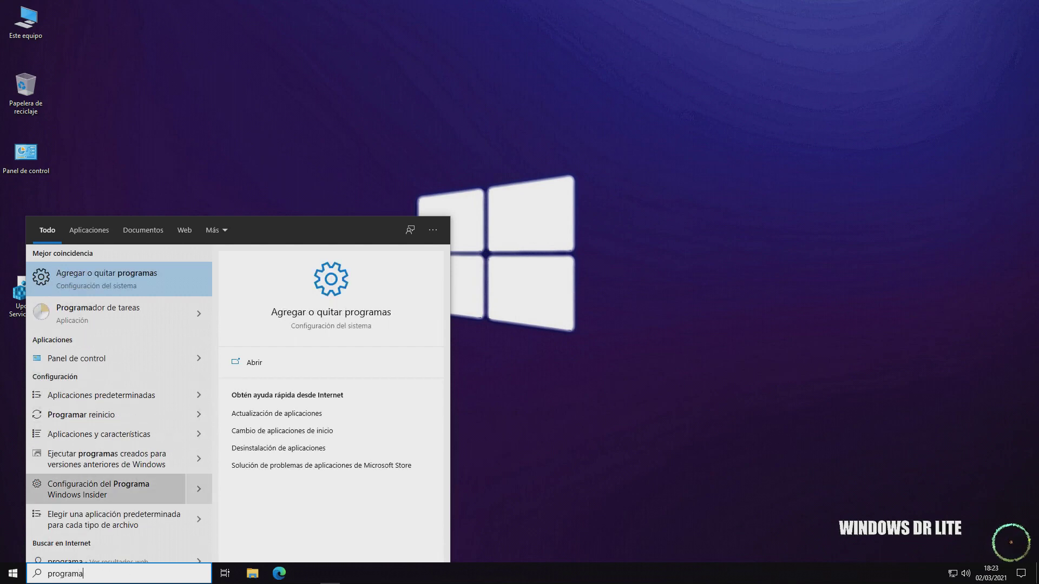
pyautogui.press('Escape')
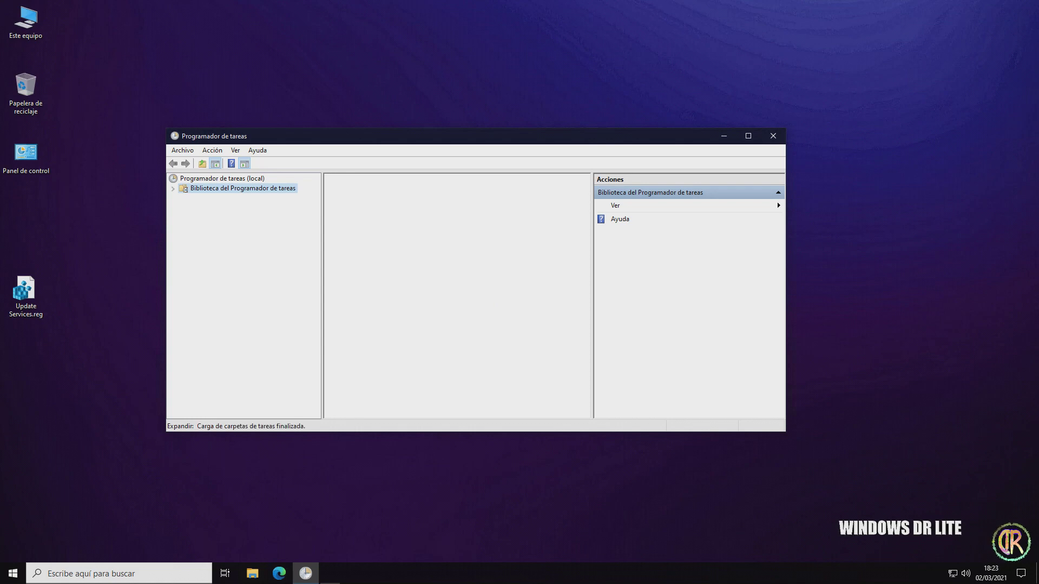
pyautogui.moveTo(785, 281); pyautogui.dragTo(948, 281)
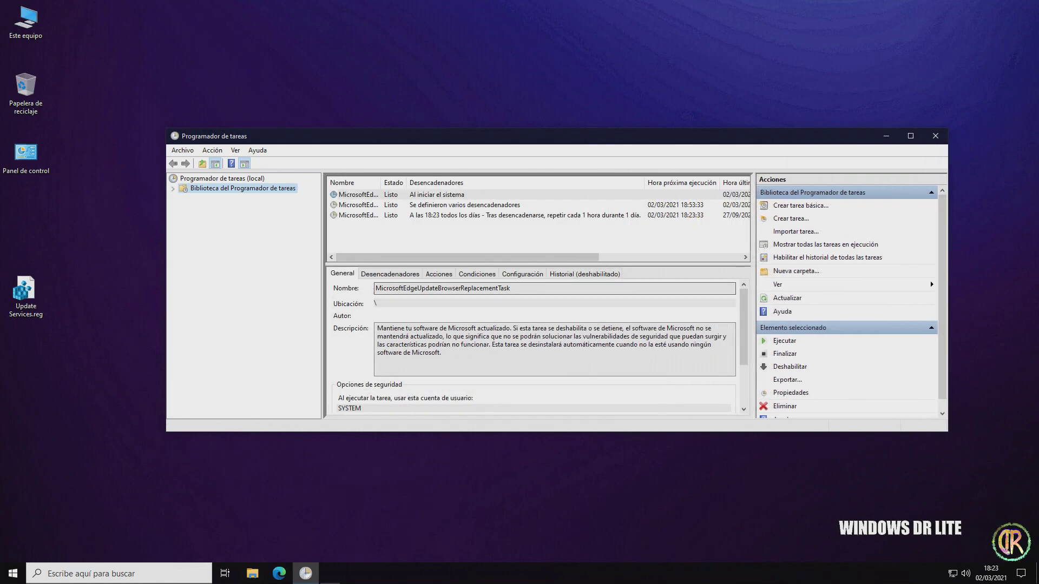
pyautogui.moveTo(166, 280); pyautogui.dragTo(119, 280)
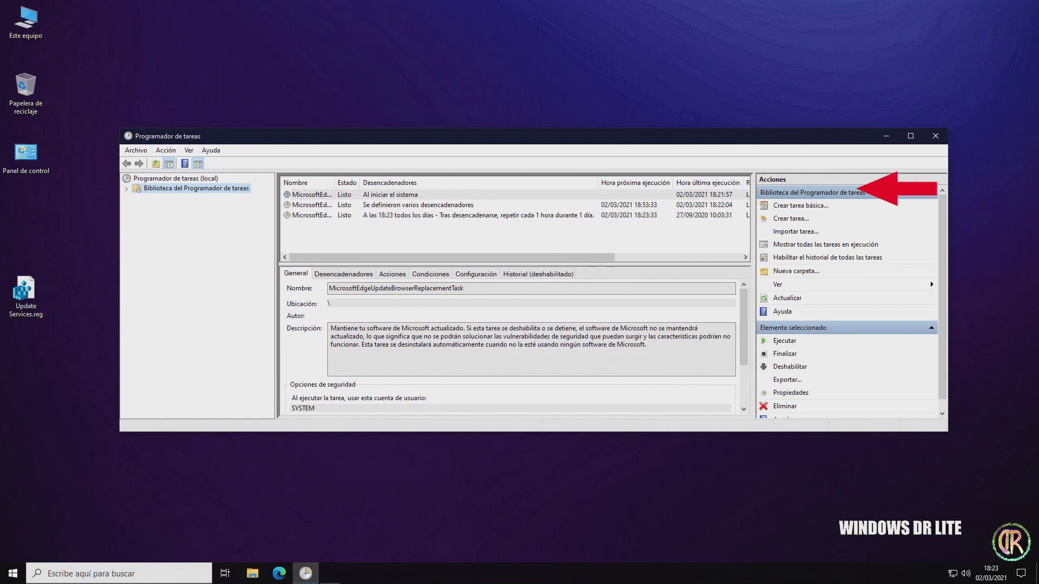
# Expand the task library to Microsoft > Windows and show the tasks in the WindowsUpdate folder.
pyautogui.press('Right')
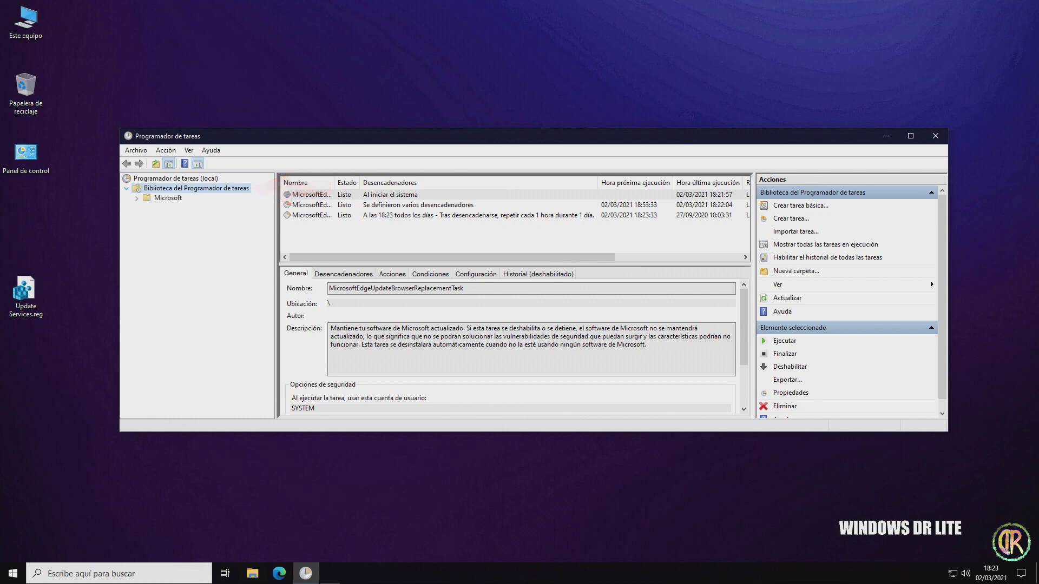
pyautogui.click(137, 198)
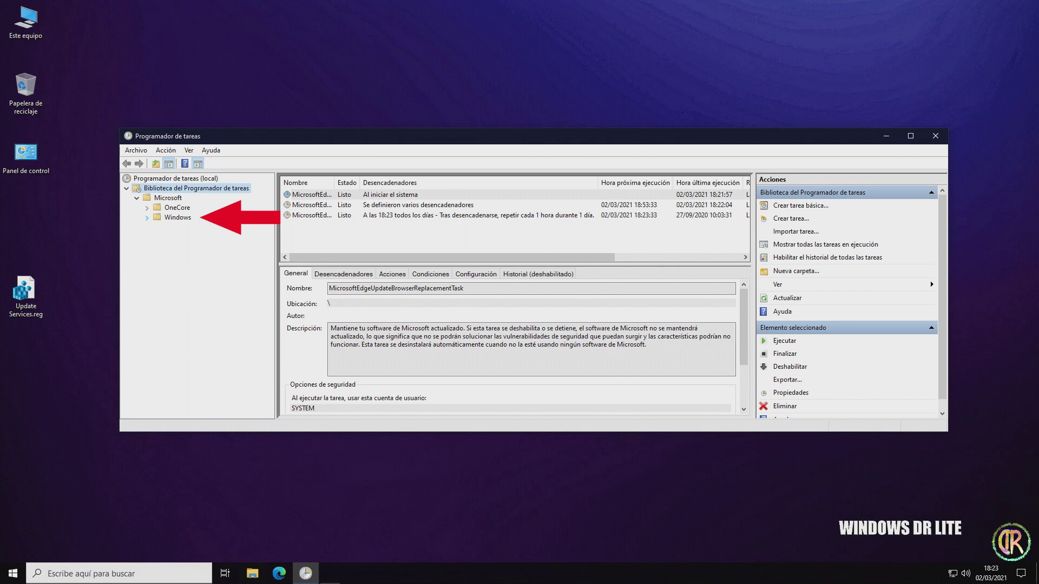
pyautogui.press('Down')
pyautogui.press('Down')
pyautogui.press('Down')
pyautogui.press('Right')
pyautogui.scroll(-8, 197, 292)
pyautogui.scroll(-12, 198, 292)
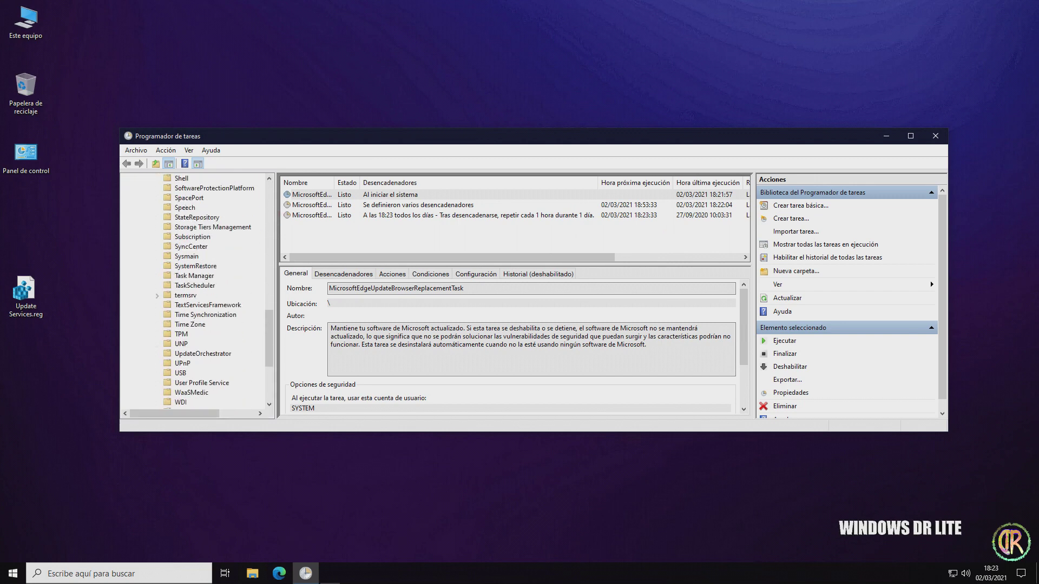
pyautogui.scroll(-3, 198, 292)
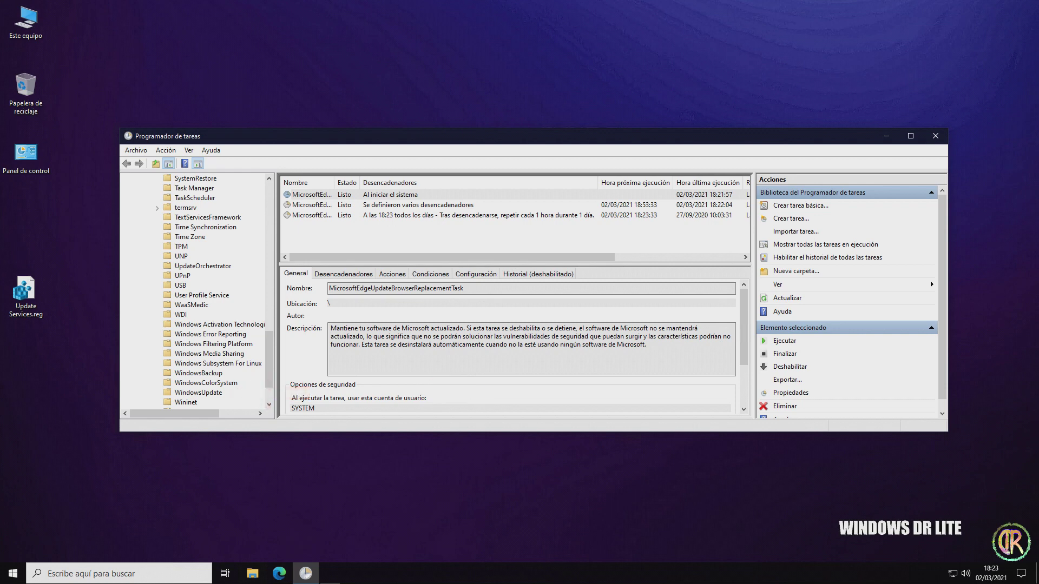
pyautogui.click(198, 392)
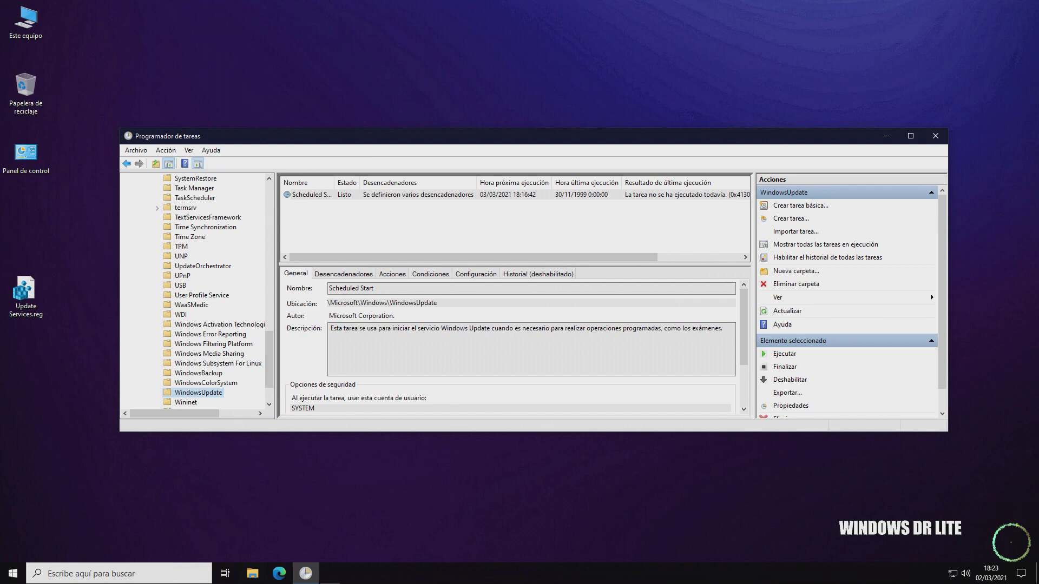
# Disable the Scheduled Start task in the WindowsUpdate folder.
pyautogui.rightClick(335, 195)
pyautogui.press('Down')
pyautogui.press('Down')
pyautogui.press('Return')
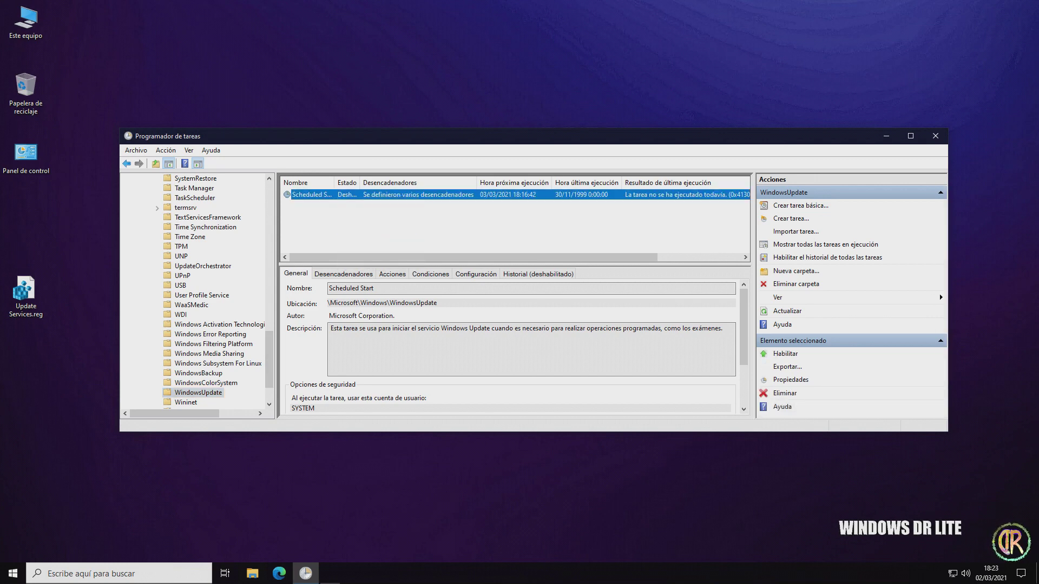
# Delete the Scheduled Start task from the WindowsUpdate folder, and close Task Scheduler.
pyautogui.rightClick(323, 195)
pyautogui.press('Down')
pyautogui.press('Down')
pyautogui.press('Down')
pyautogui.press('Down')
pyautogui.press('Return')
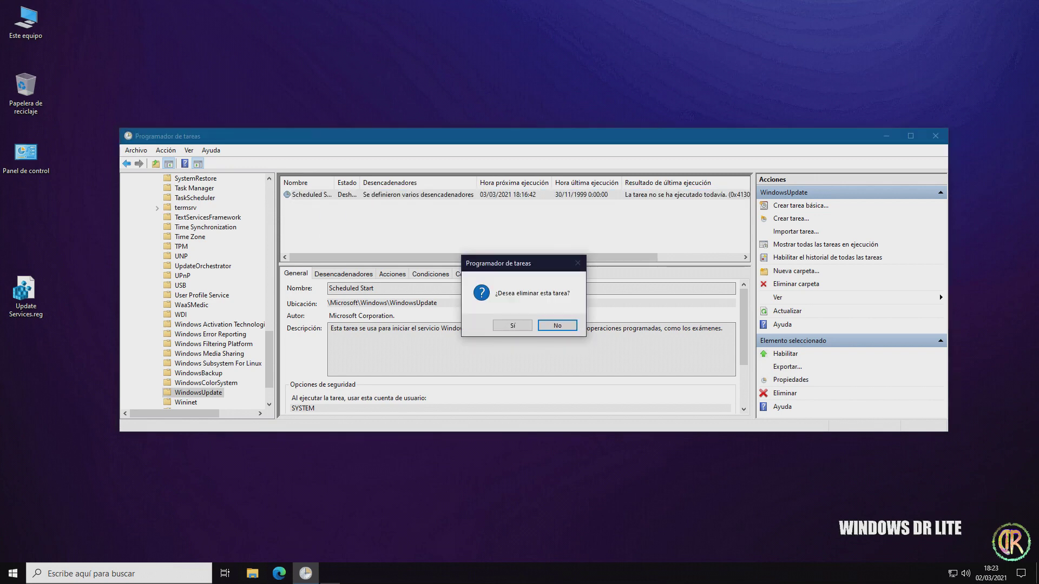
pyautogui.press('Return')
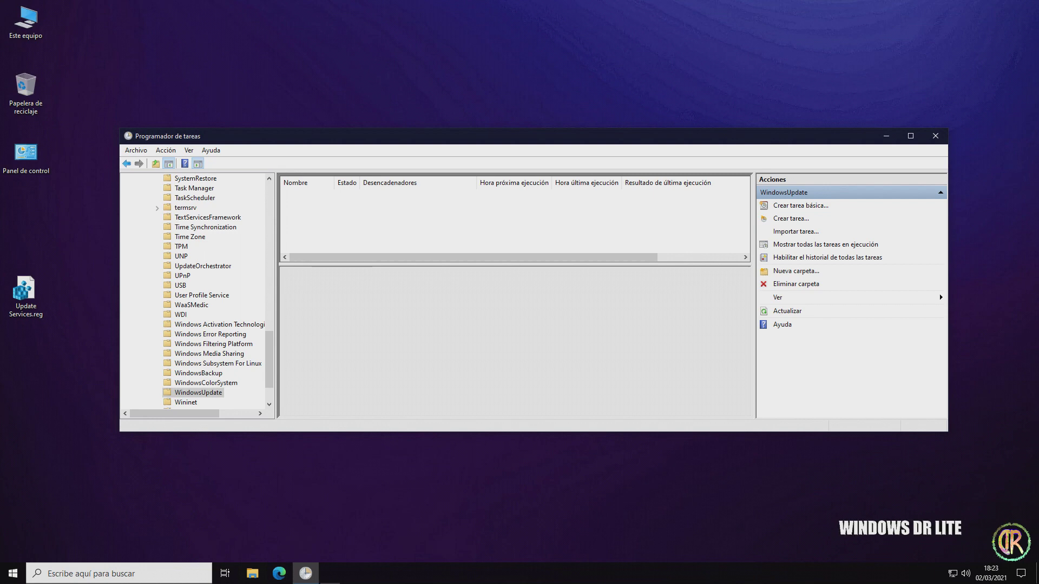
pyautogui.click(936, 135)
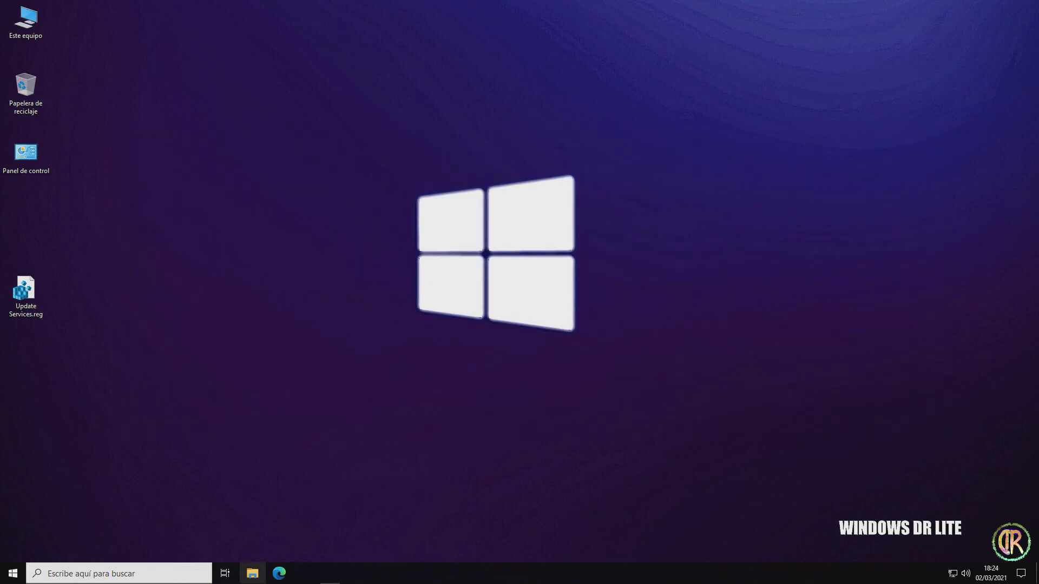
# Browse to C:\Windows in File Explorer and select the SoftwareDistribution folder.
pyautogui.click(252, 574)
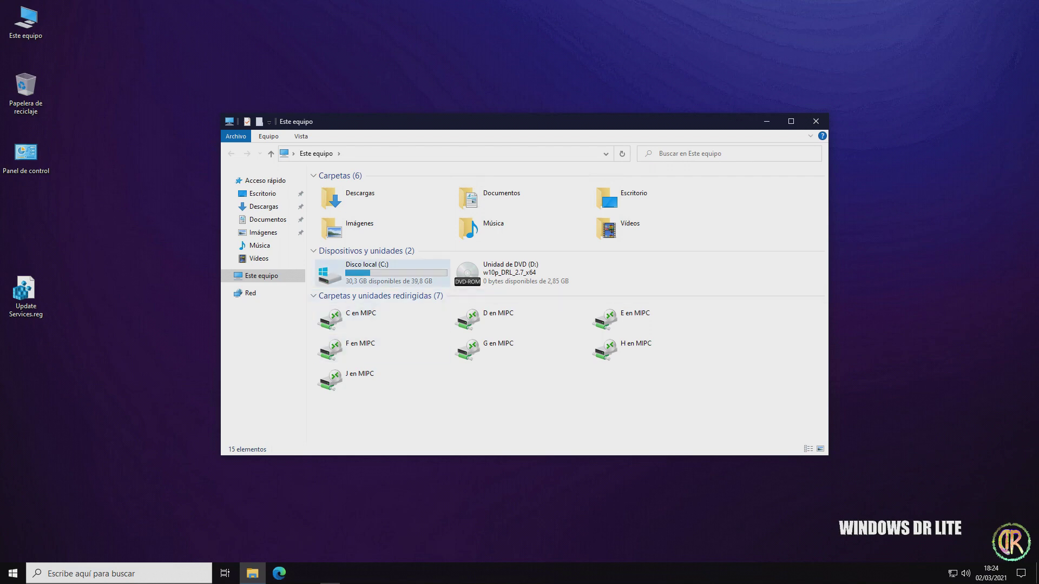
pyautogui.doubleClick(367, 268)
pyautogui.click(341, 256)
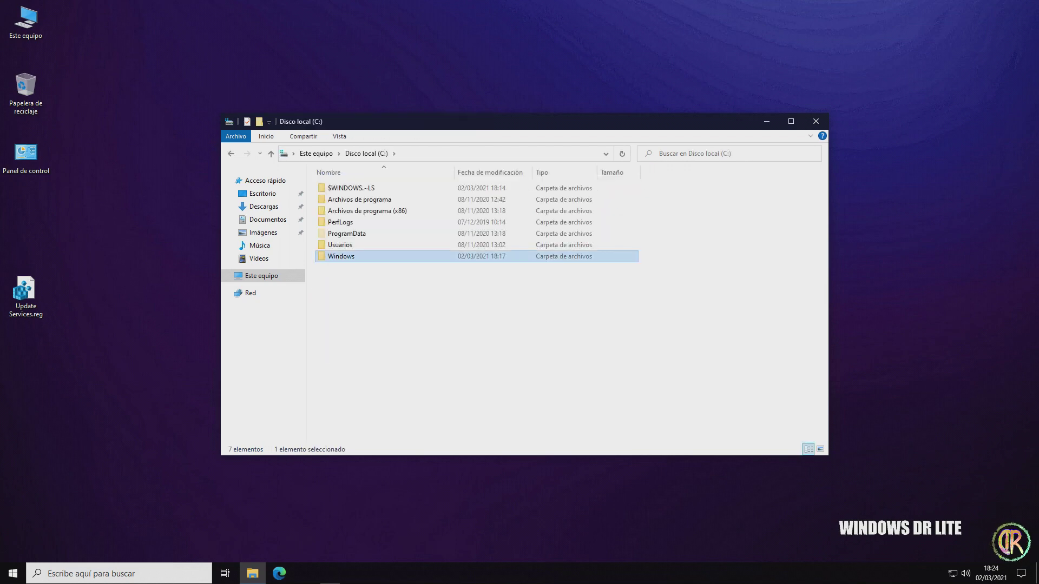
pyautogui.doubleClick(341, 256)
pyautogui.scroll(-10, 438, 301)
pyautogui.scroll(-4, 435, 301)
pyautogui.click(379, 357)
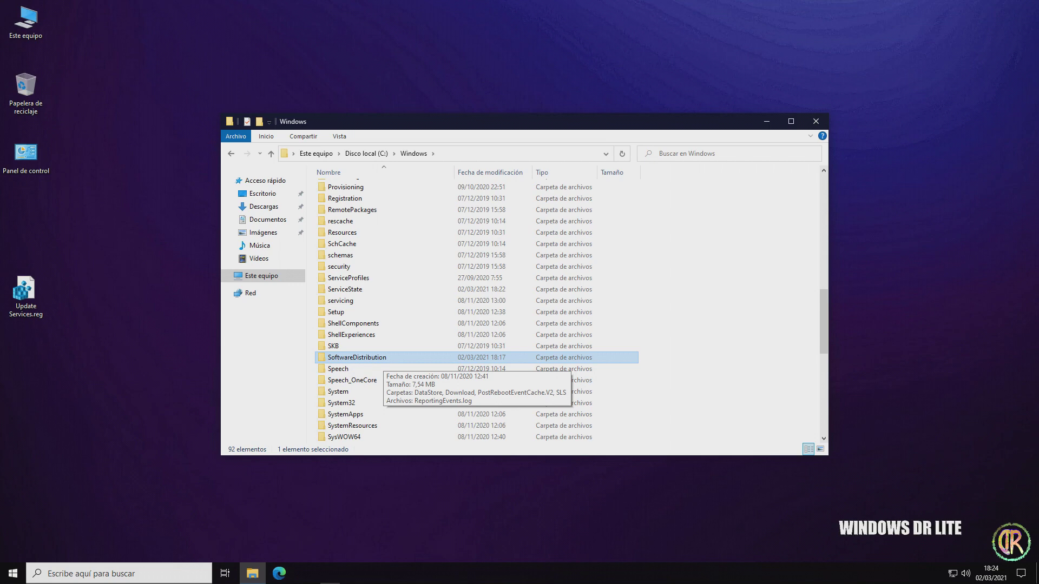
# Open the advanced security settings from the properties of the SoftwareDistribution folder.
pyautogui.rightClick(372, 358)
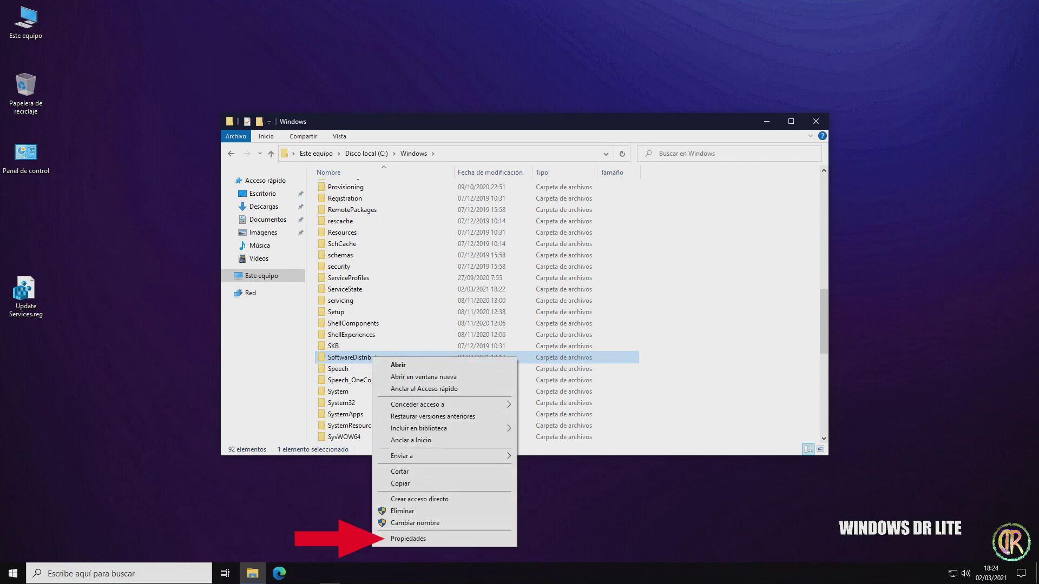
pyautogui.click(408, 539)
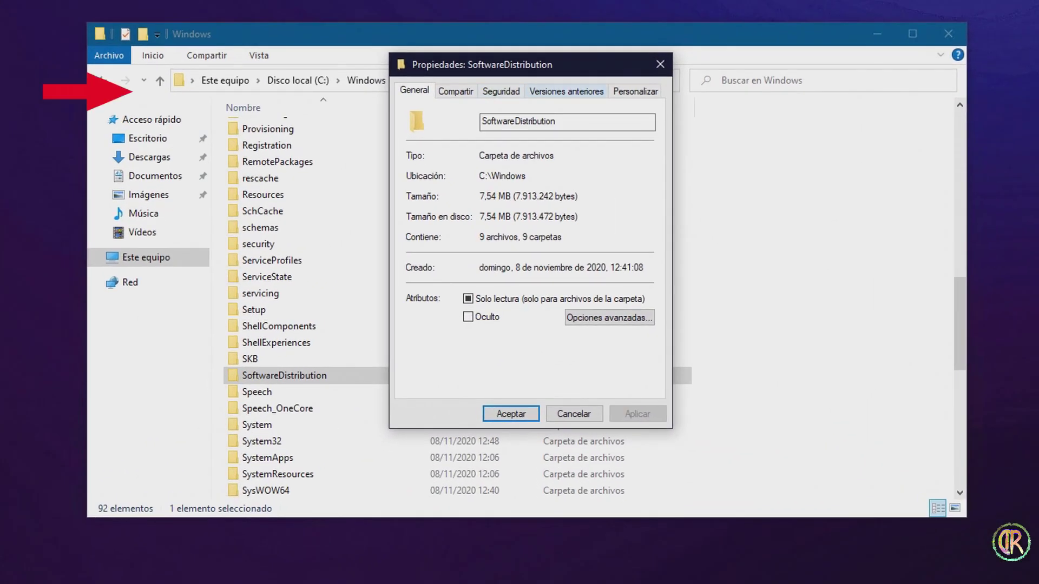
pyautogui.hotkey('ctrl', 'Tab')
pyautogui.hotkey('ctrl', 'Tab')
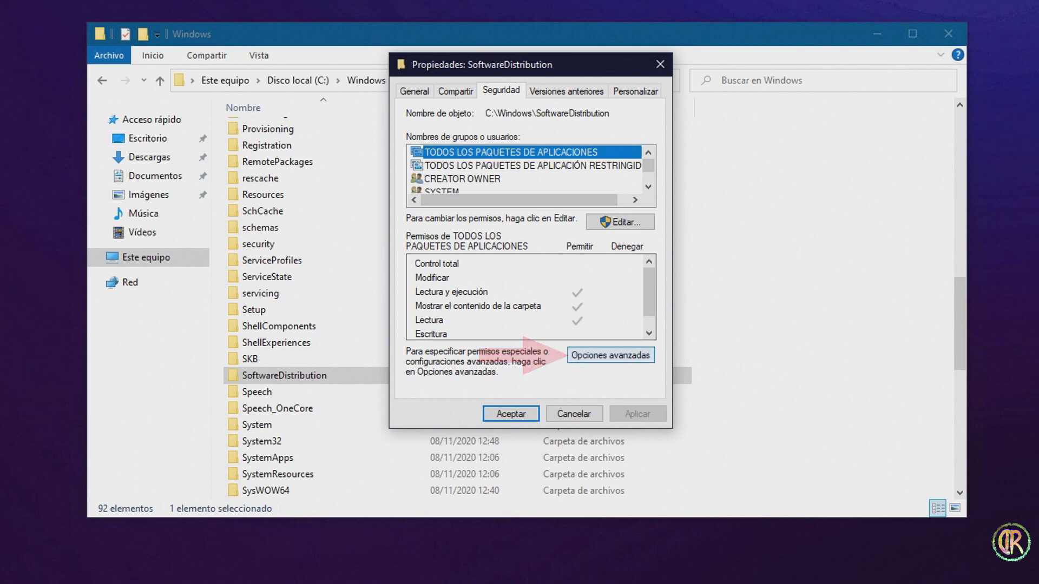
pyautogui.press('Return')
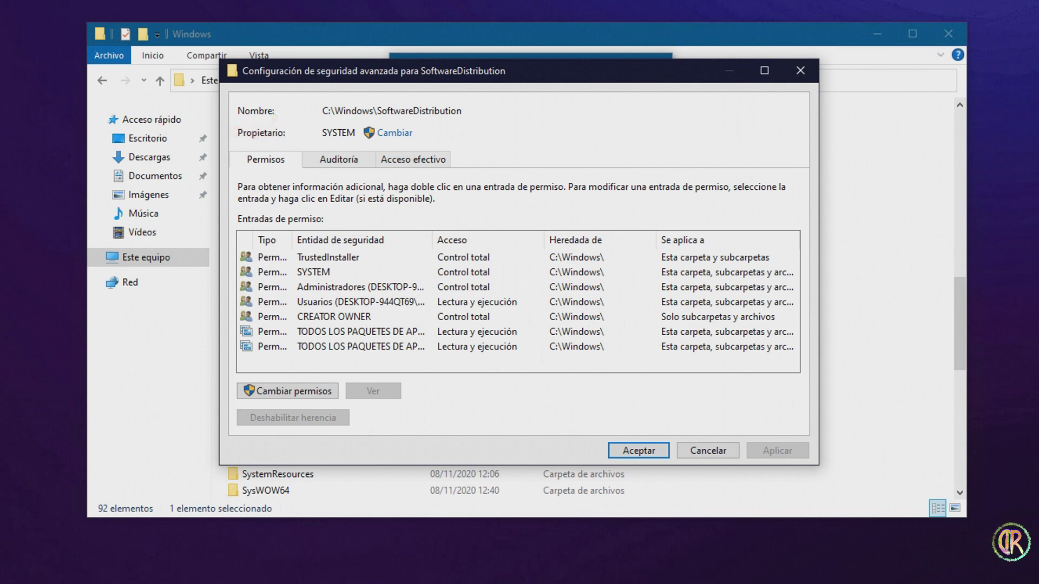
# Change the owner of SoftwareDistribution to the Admin account, finding it through the advanced user search.
pyautogui.press('Return')
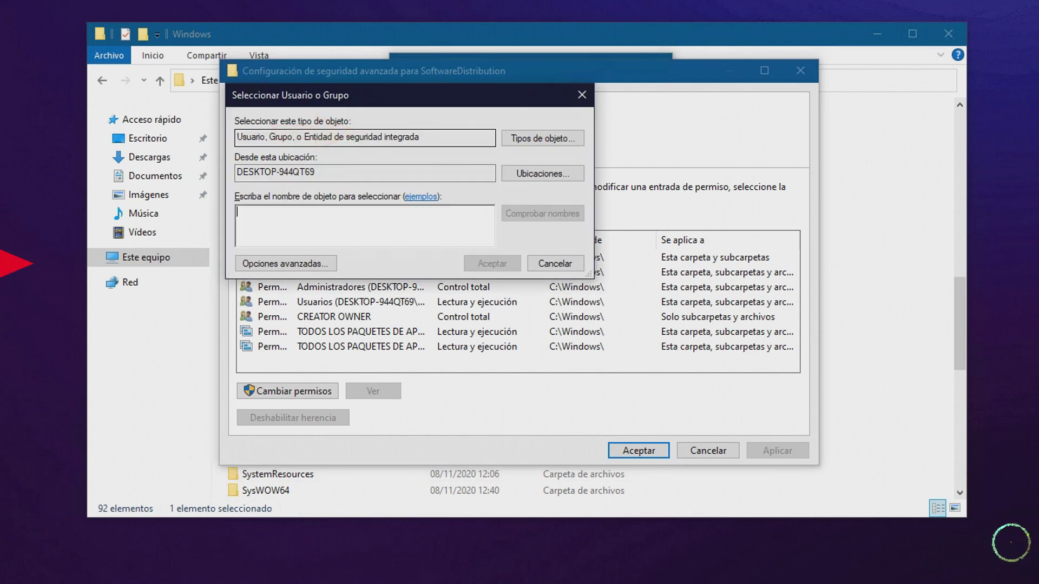
pyautogui.press('Tab')
pyautogui.press('Return')
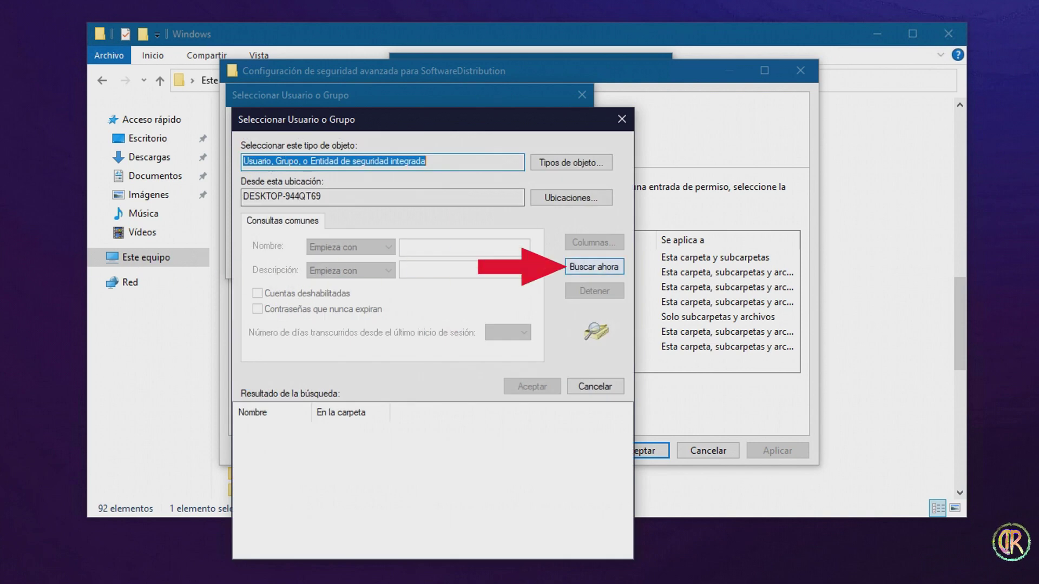
pyautogui.press('Return')
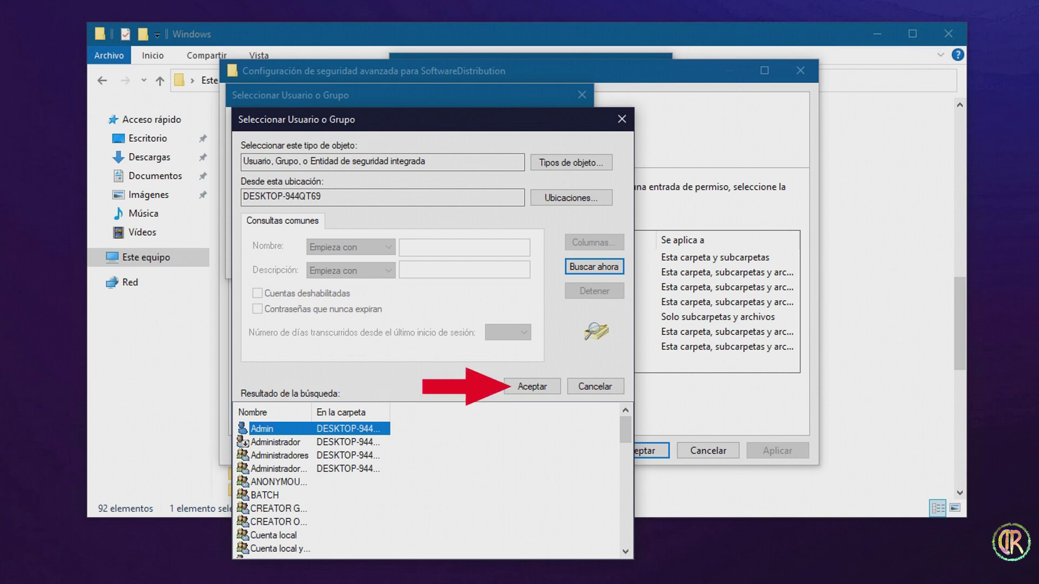
pyautogui.press('Return')
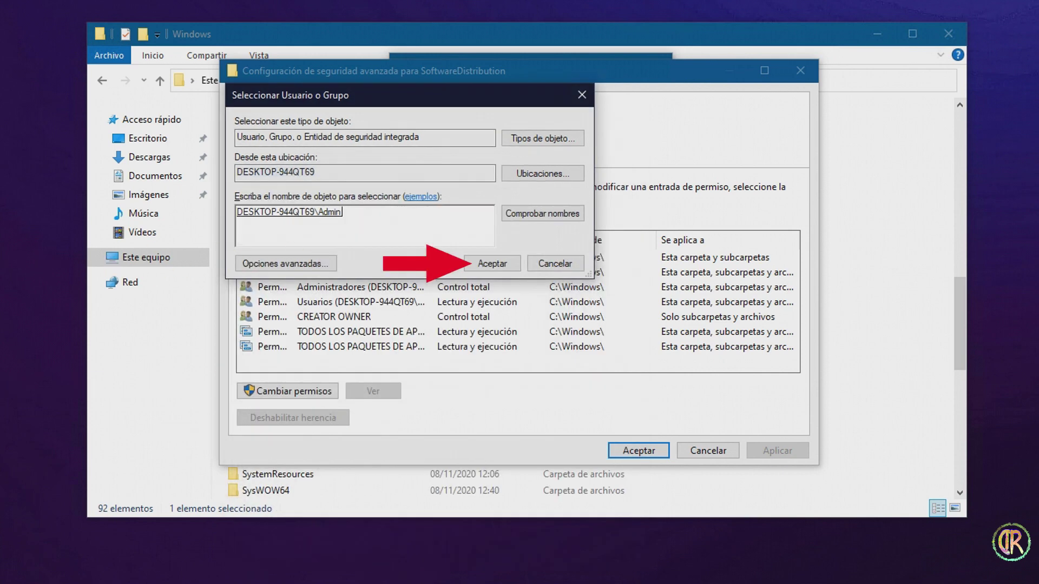
pyautogui.press('Return')
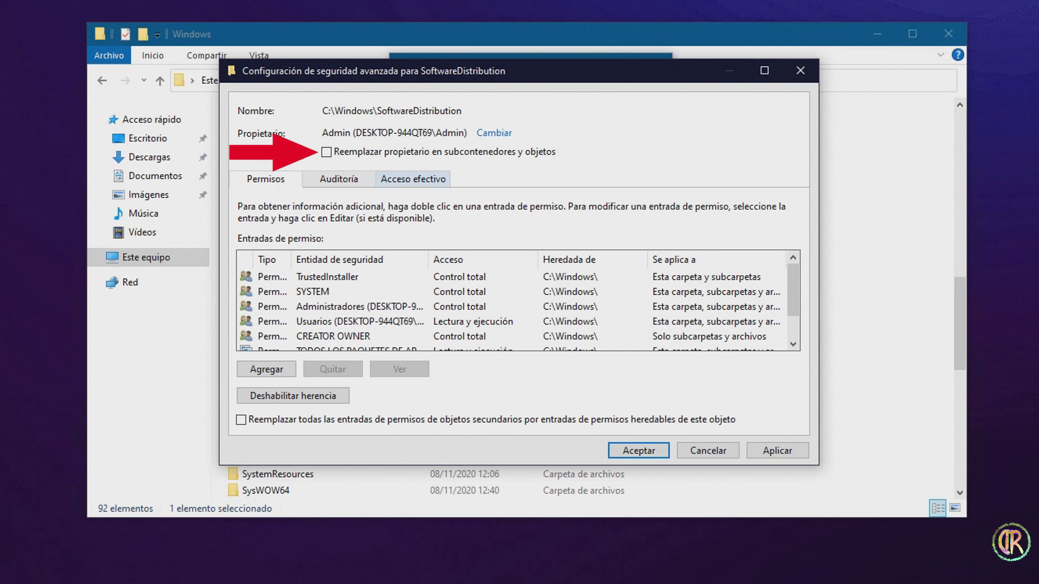
# Enable replacing the owner on subcontainers and objects and replacing all child object permission entries with inheritable ones, and apply both options.
pyautogui.click(327, 152)
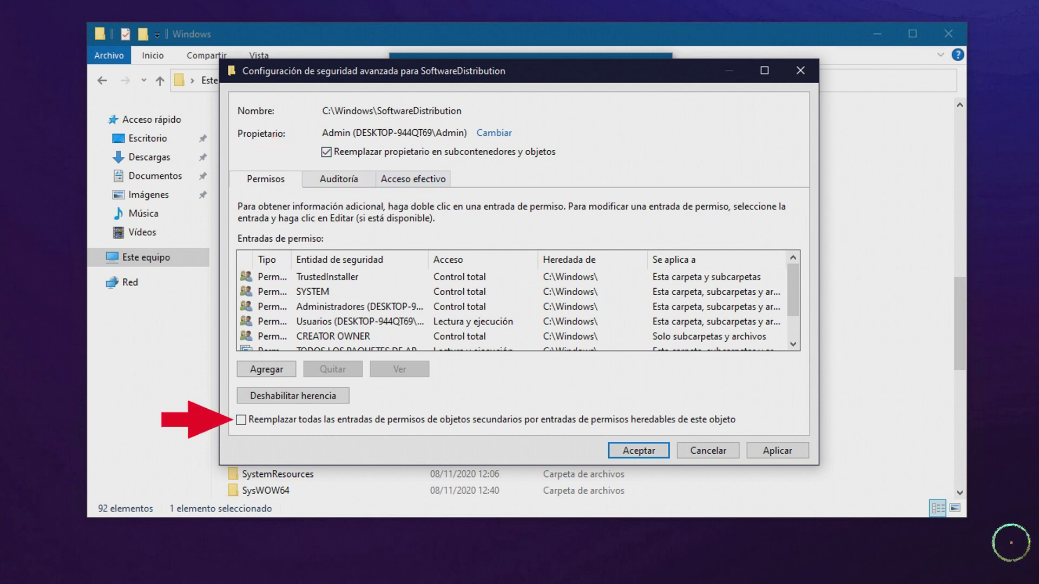
pyautogui.click(241, 420)
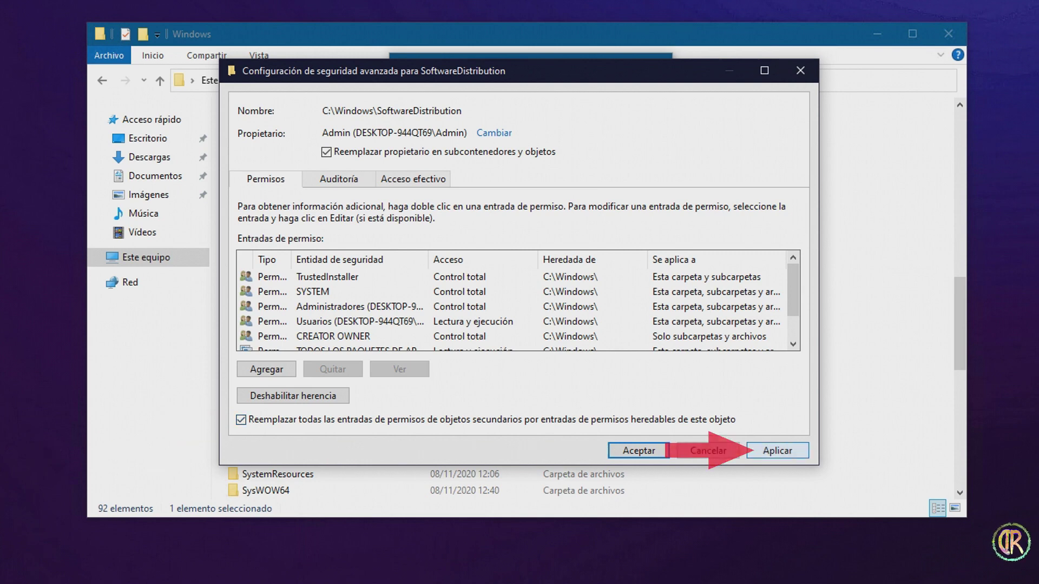
pyautogui.click(777, 450)
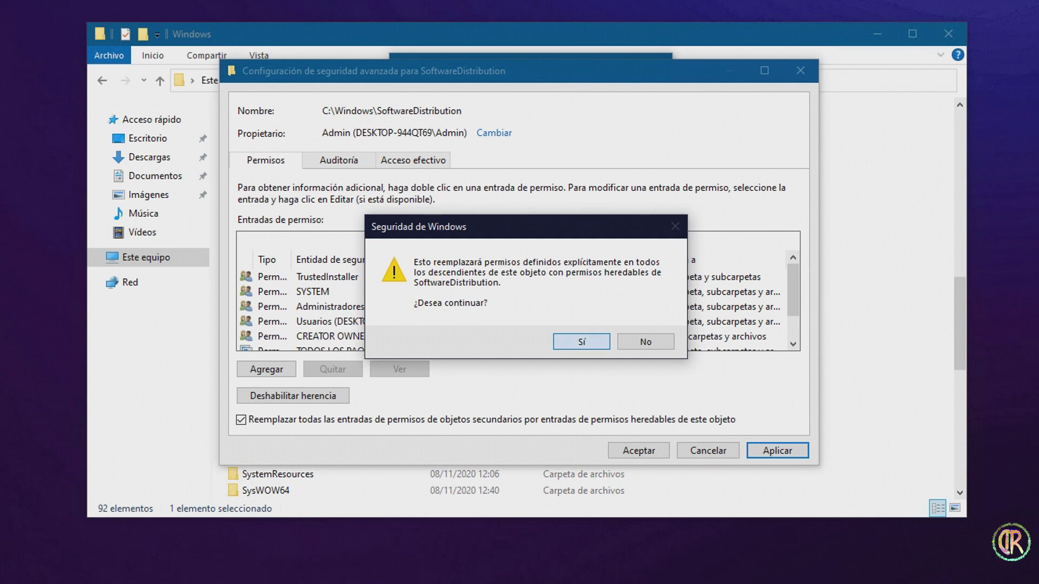
pyautogui.press('Return')
pyautogui.press('Return')
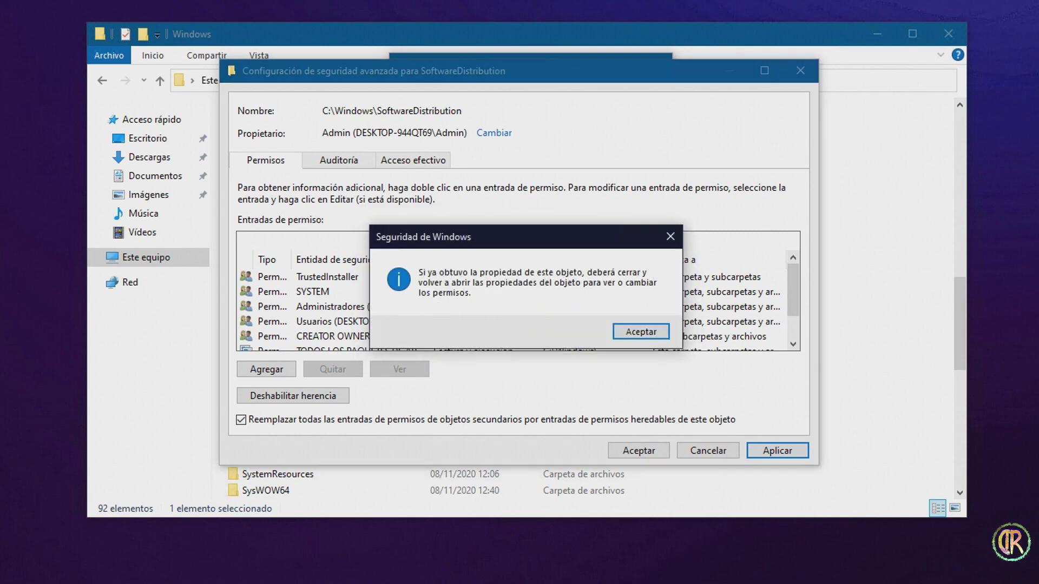
pyautogui.press('Return')
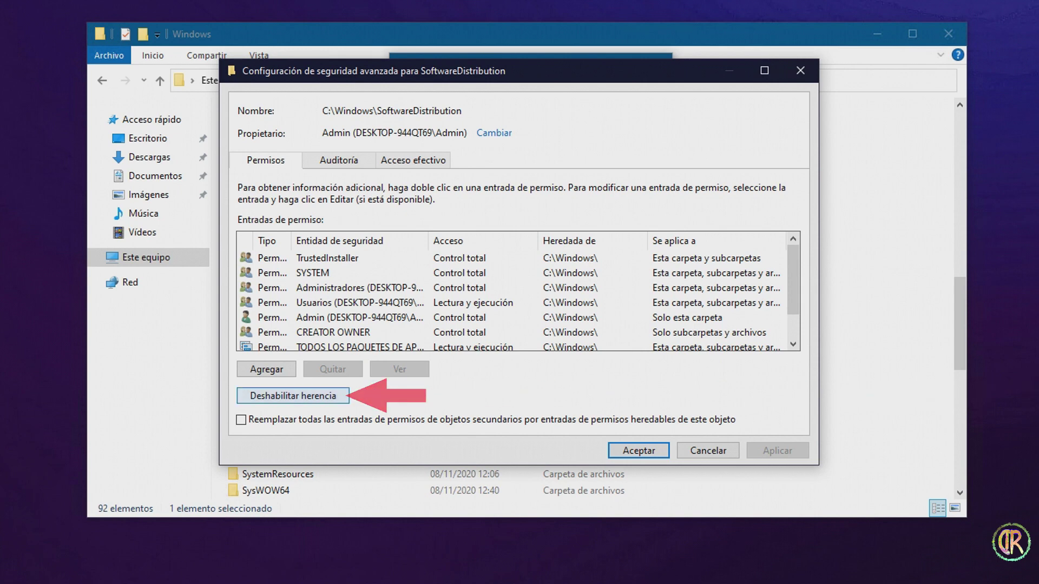
# Disable inheritance on SoftwareDistribution by removing all inherited permissions, and accept the denial of access to every user.
pyautogui.click(293, 396)
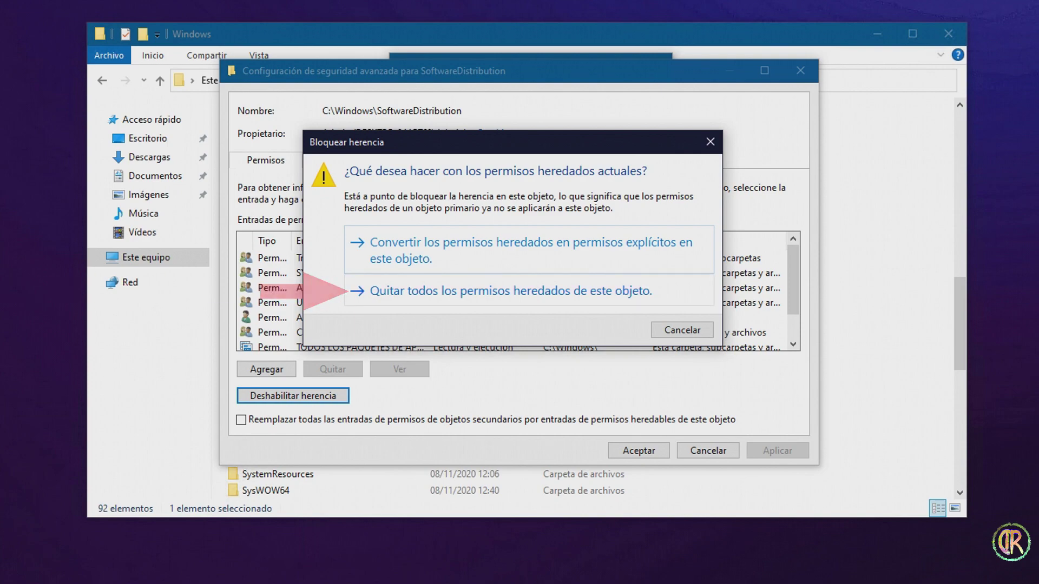
pyautogui.press('Return')
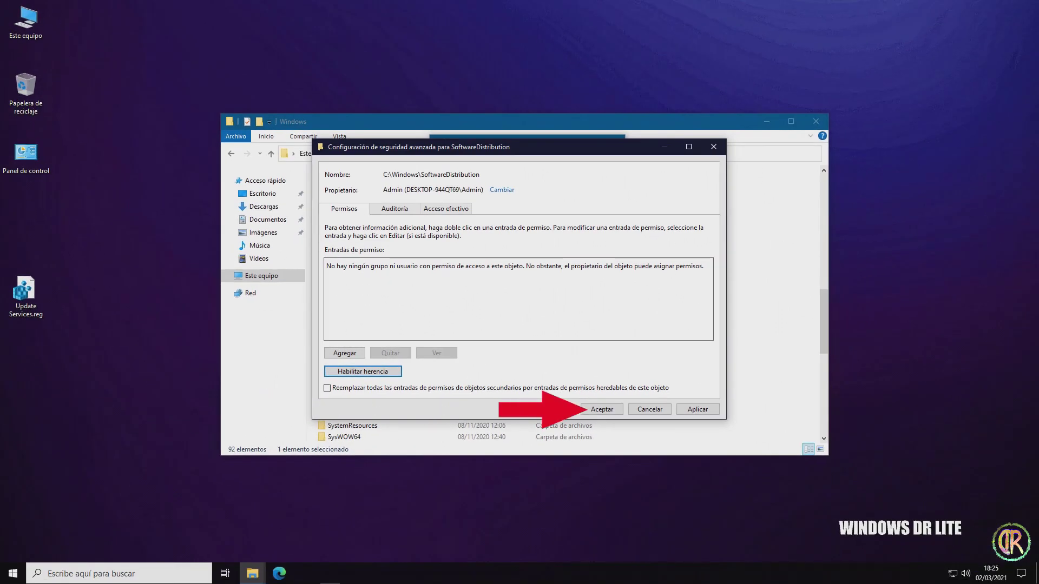
pyautogui.click(602, 409)
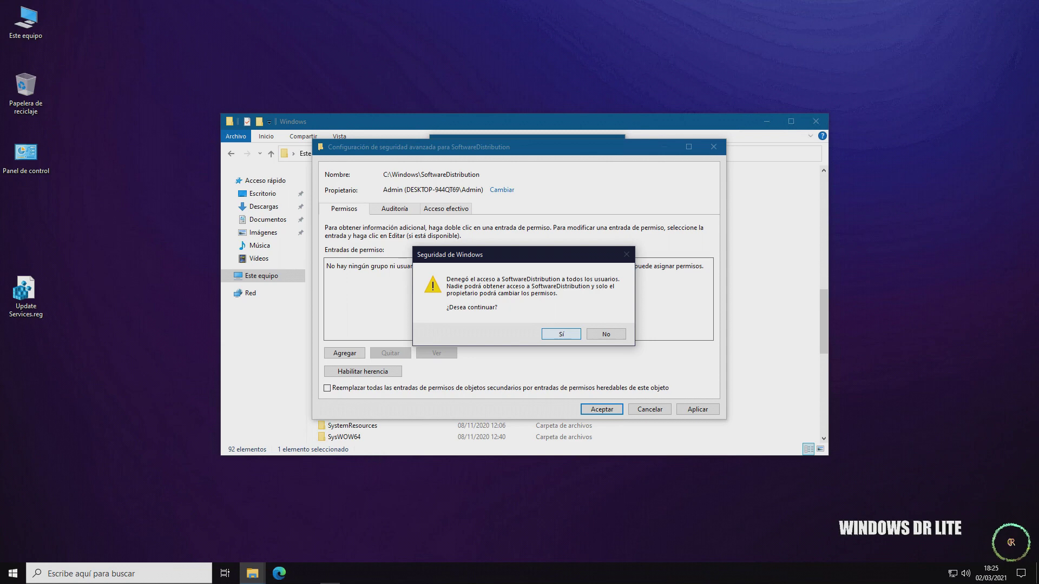
pyautogui.press('Return')
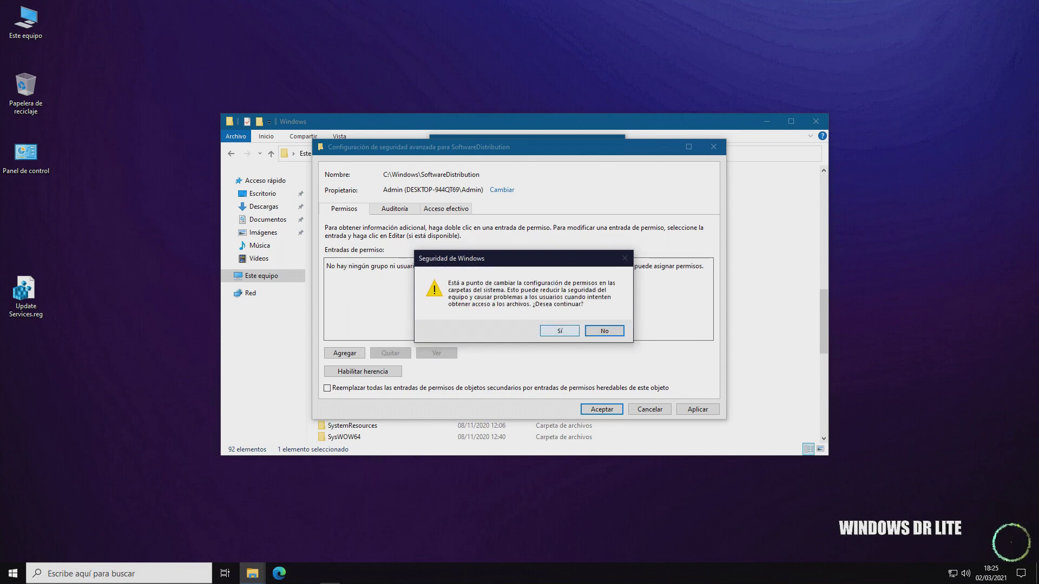
pyautogui.click(559, 331)
# Review the group and user permissions of SoftwareDistribution, and open the folder by granting permanent access to it.
pyautogui.rightClick(370, 357)
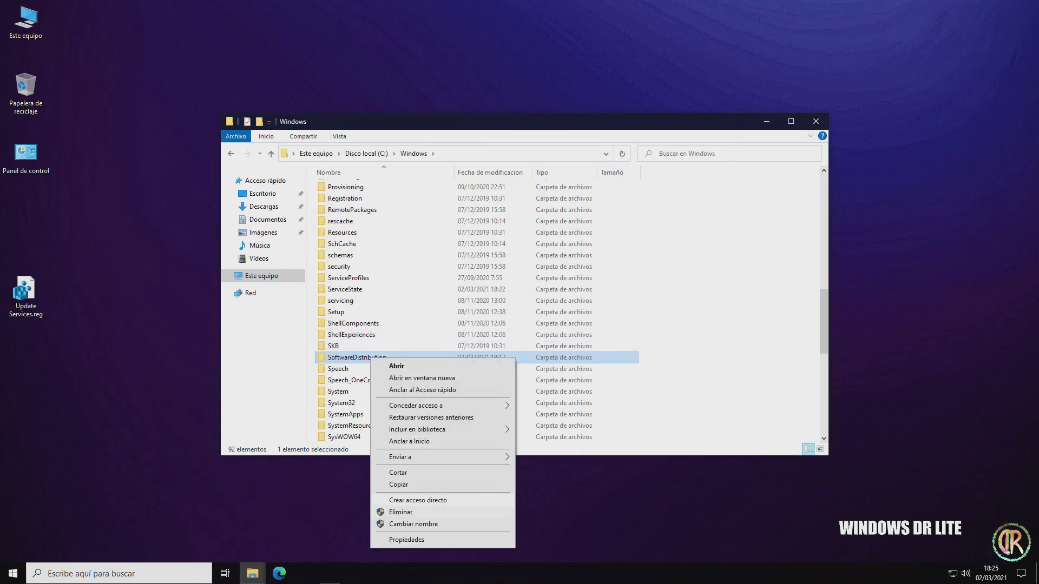
pyautogui.click(407, 539)
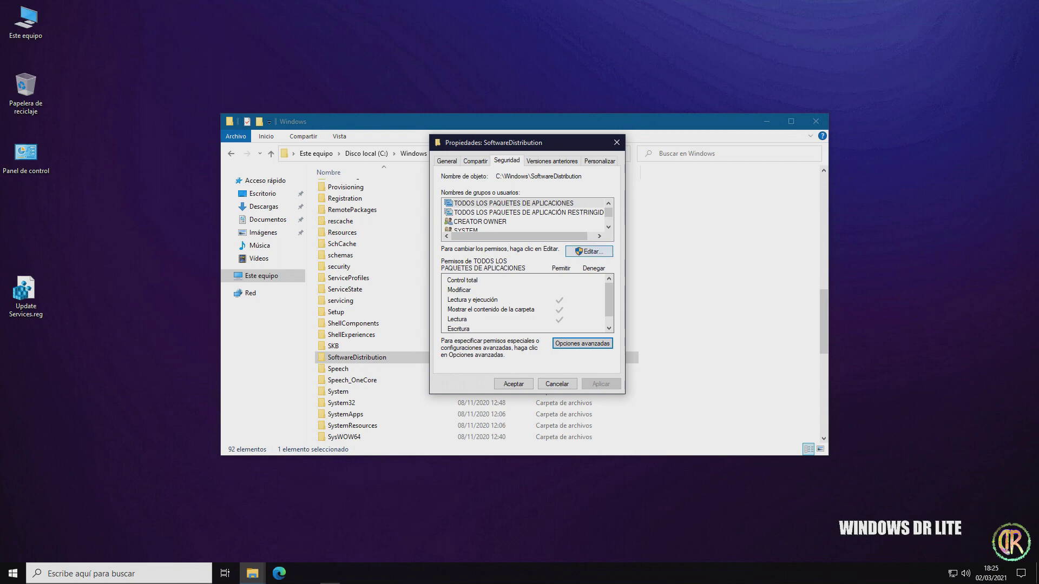
pyautogui.hotkey('alt', 'e')
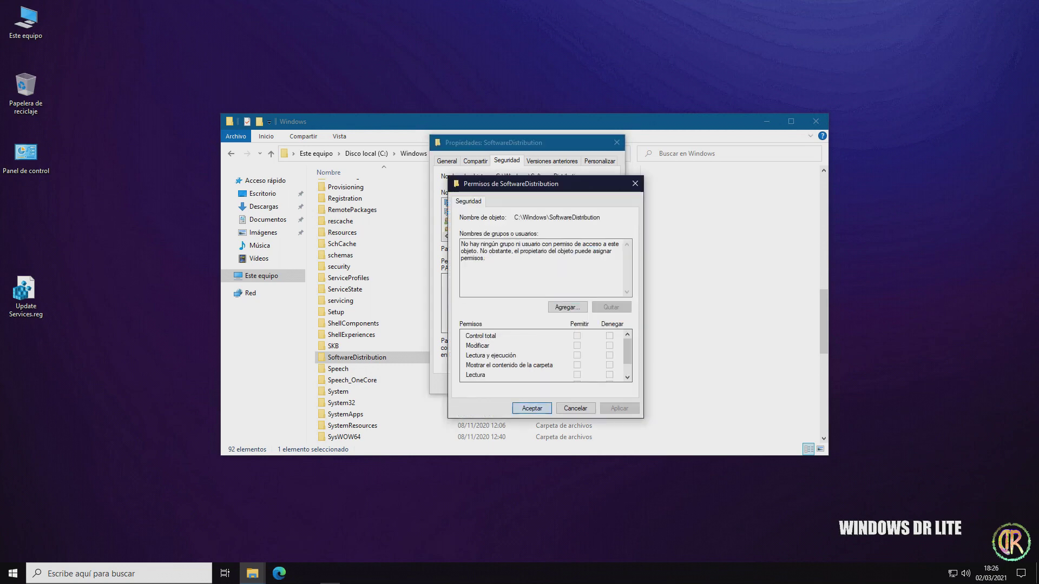
pyautogui.press('Escape')
pyautogui.press('Return')
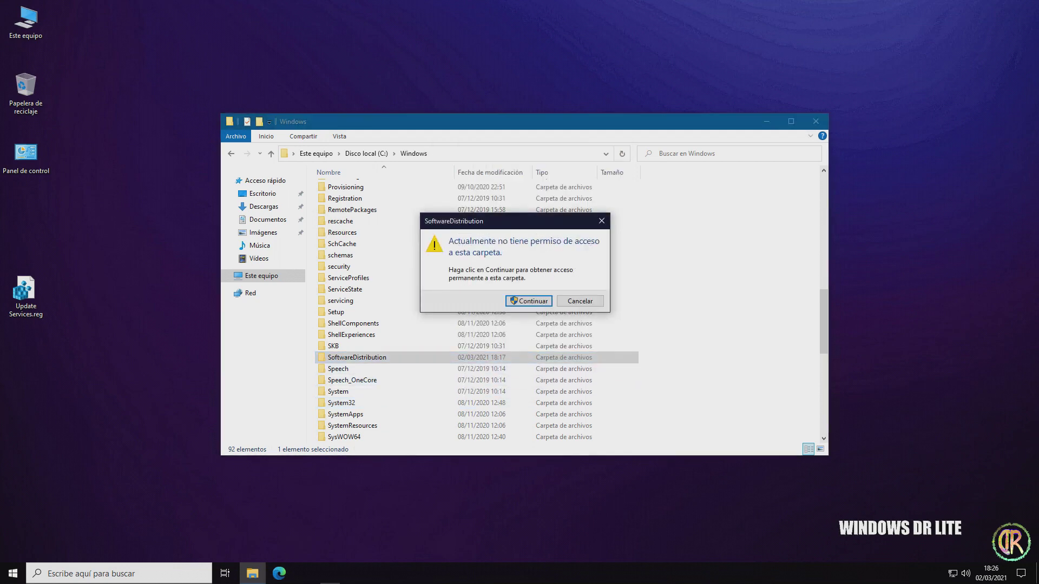
pyautogui.press('Return')
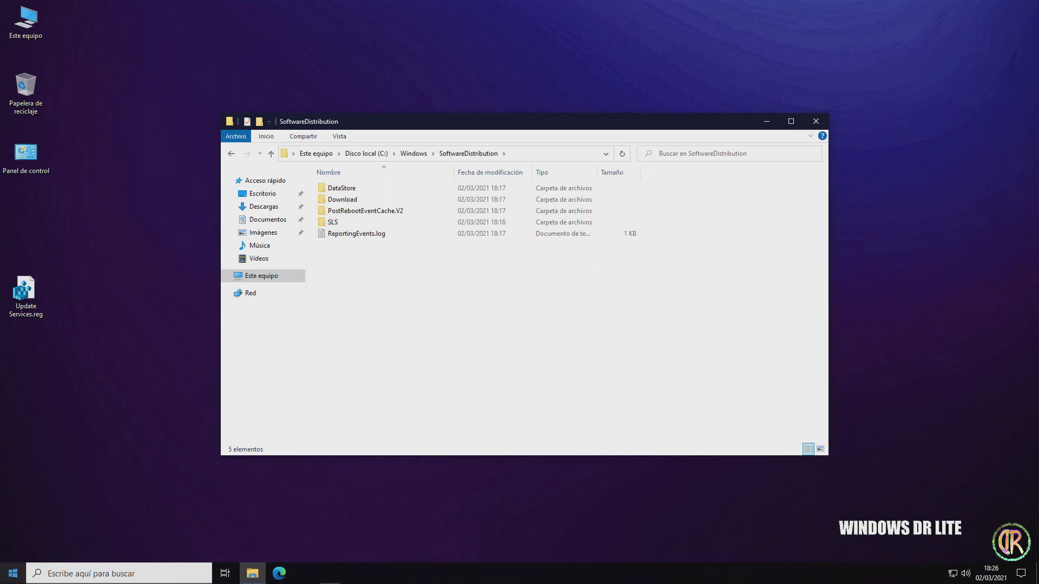
# Check the Windows Update page in the Update and Security settings, and close the settings and folder windows.
pyautogui.click(13, 574)
pyautogui.click(13, 523)
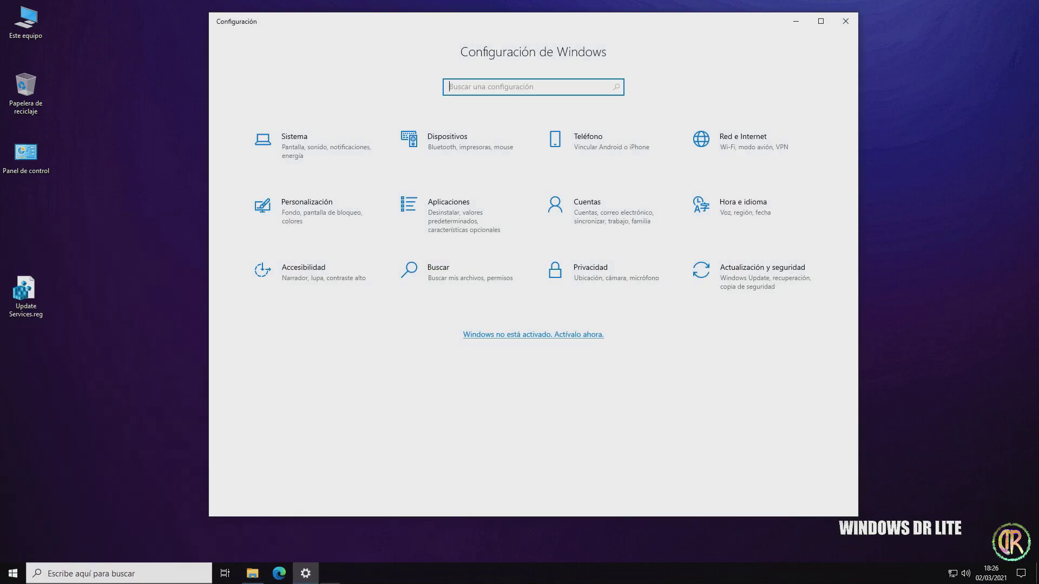
pyautogui.click(752, 281)
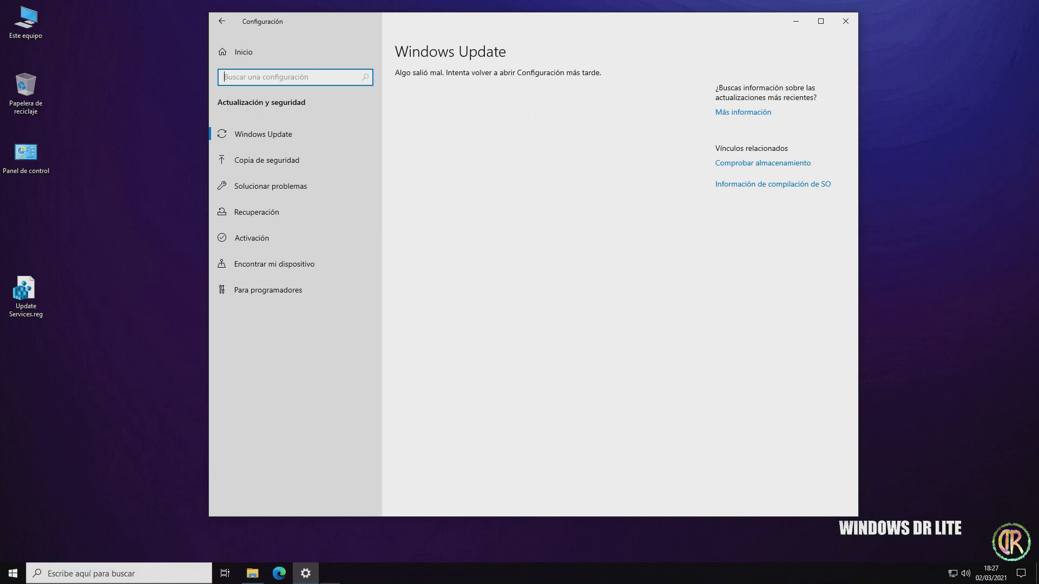
pyautogui.click(845, 21)
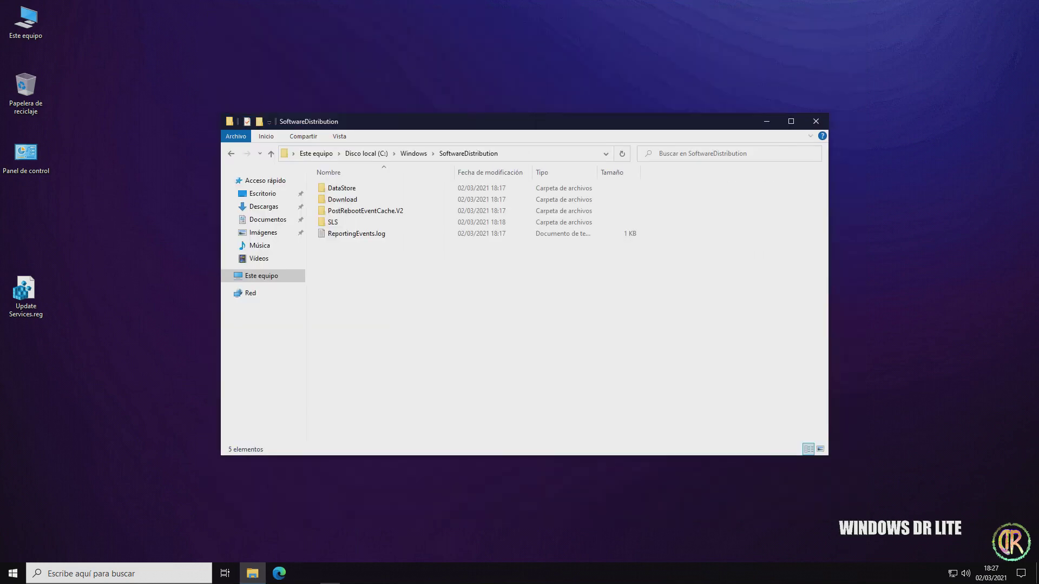
pyautogui.click(816, 122)
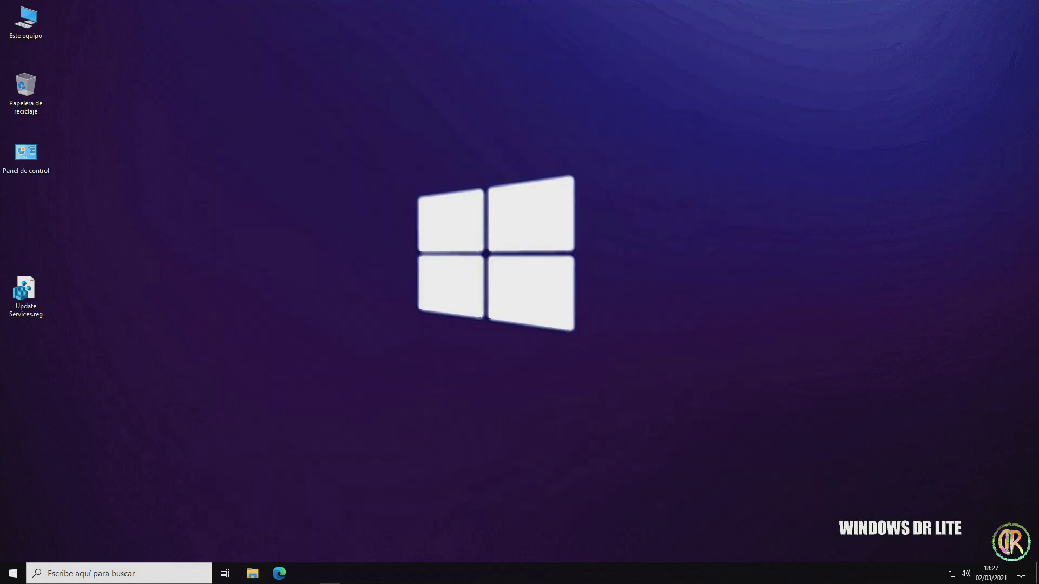